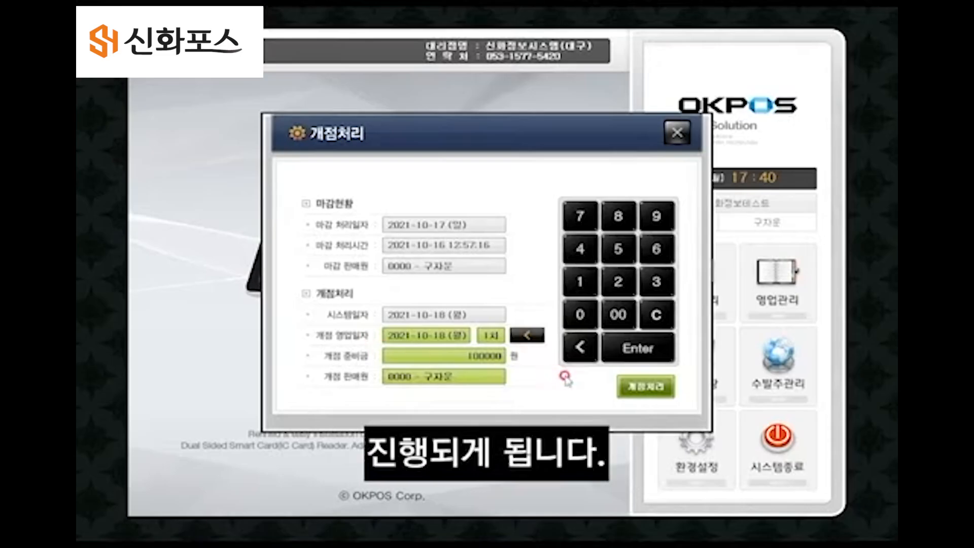
Process the store opening for business date 2021-10-18 with 100,000 won of starting cash
left_click(644, 388)
left_click(471, 316)
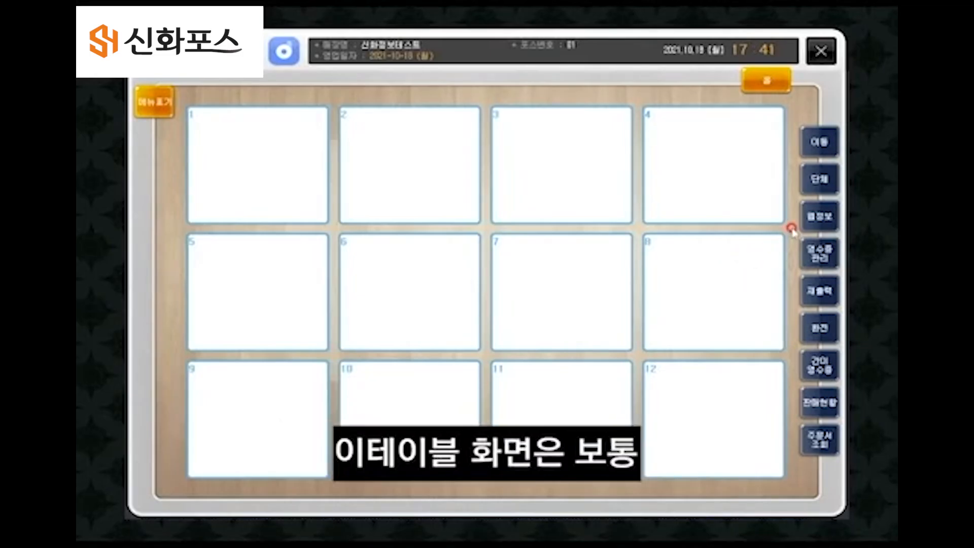
Open table 1 and add the 테스트 menu item five times to its order
left_click(269, 190)
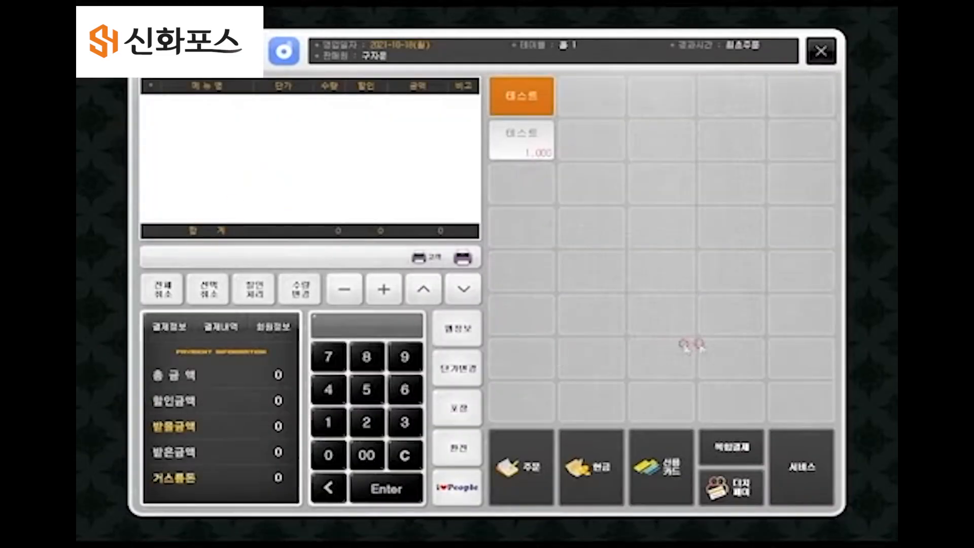
left_click(528, 146)
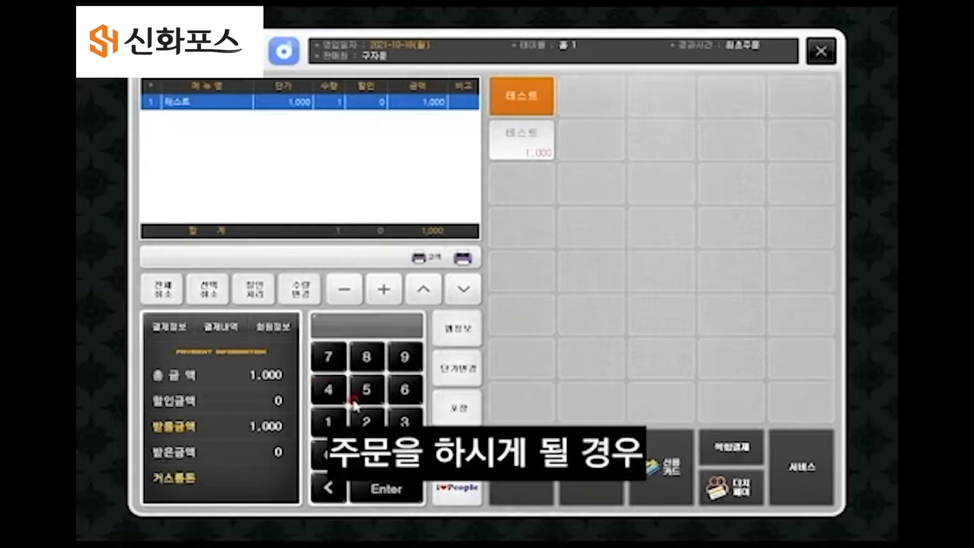
left_click(522, 142)
left_click(522, 142)
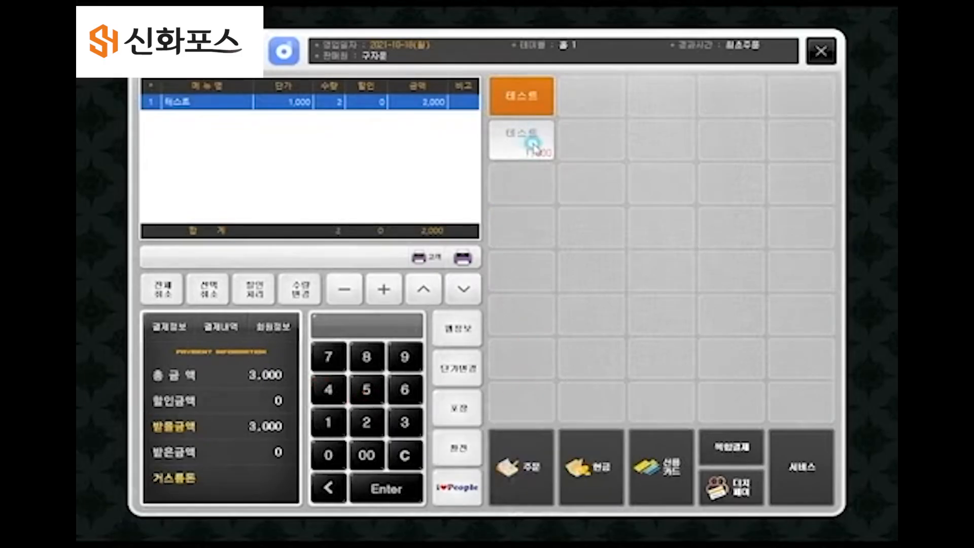
left_click(521, 142)
left_click(522, 142)
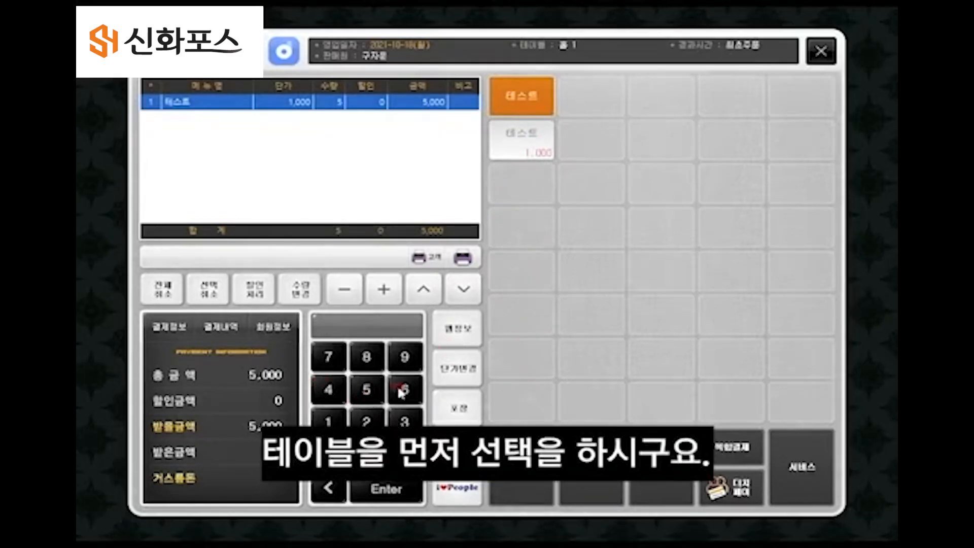
Change the quantity of the 테스트 item to 51 and place the order for table 1
left_click(367, 390)
left_click(328, 423)
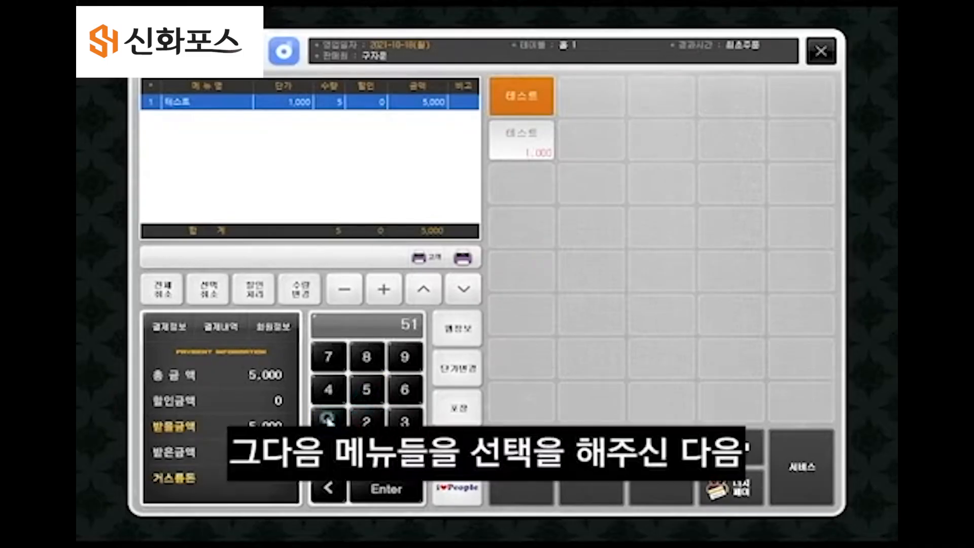
left_click(299, 291)
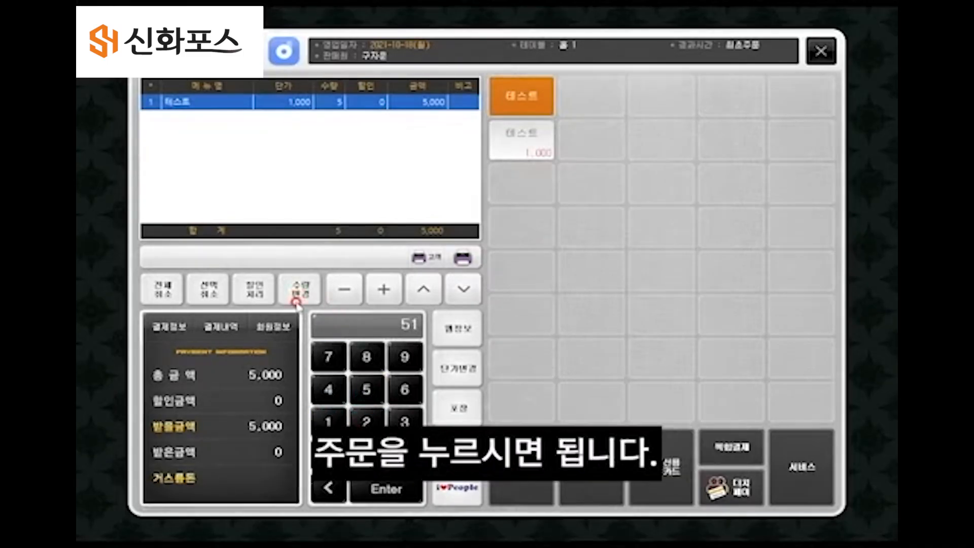
left_click(297, 301)
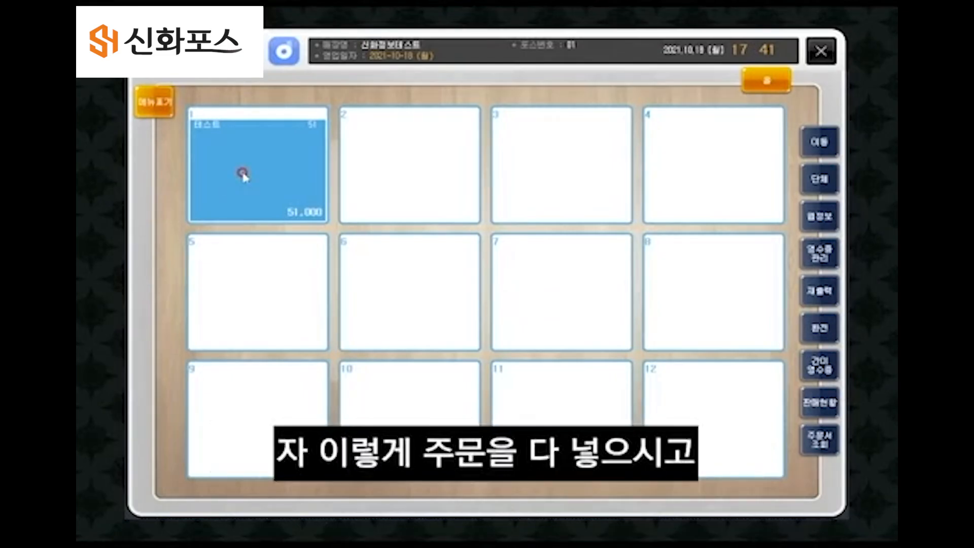
Settle table 1's order as a simple cash payment with 60,000 won received and print the purchase receipt
left_click(245, 177)
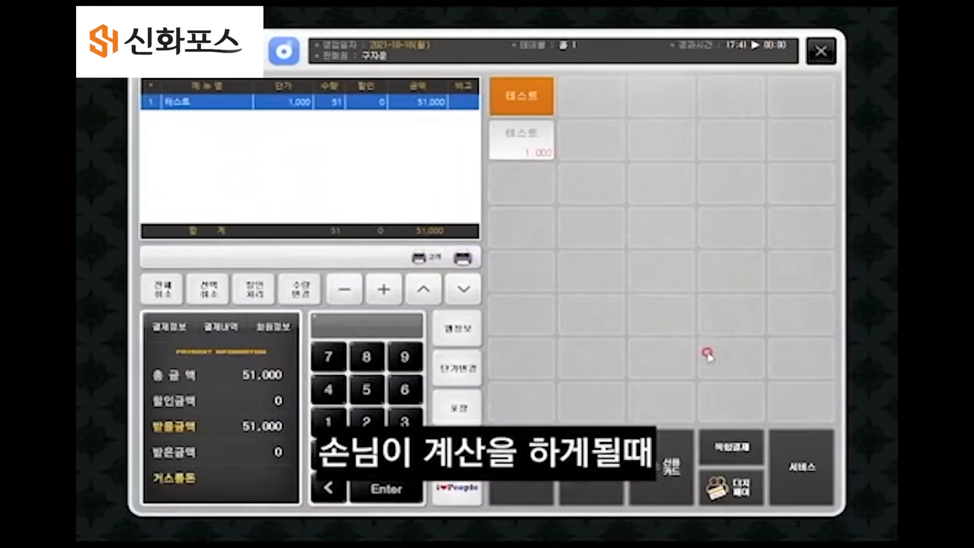
left_click(601, 500)
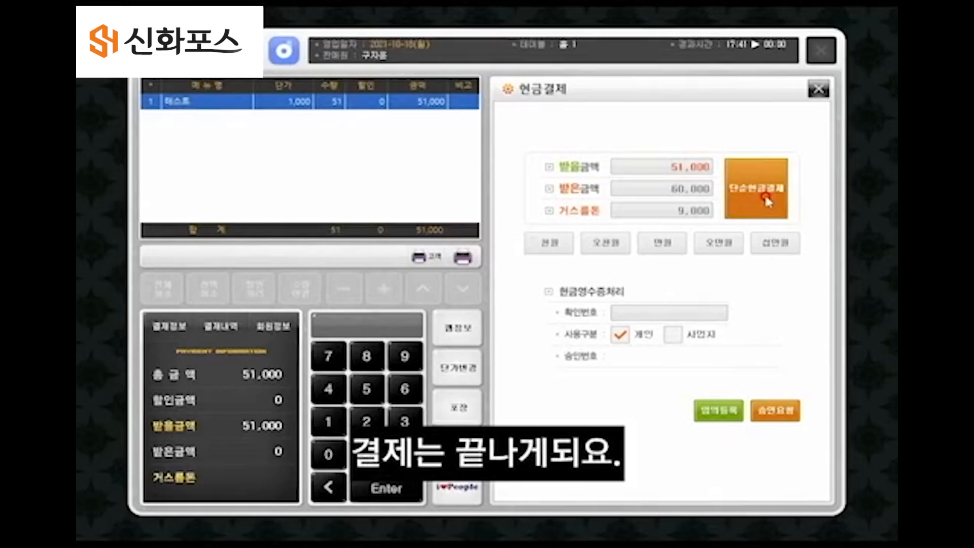
left_click(768, 202)
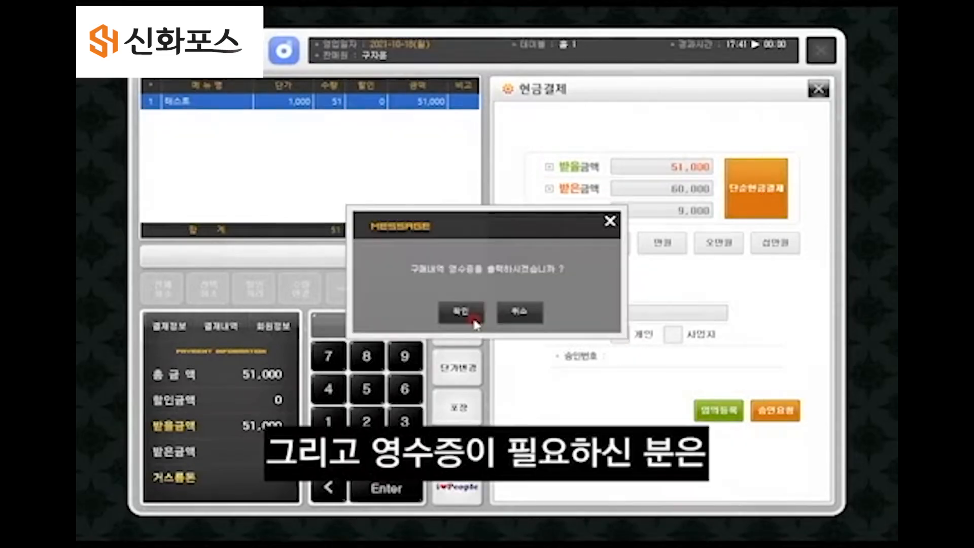
left_click(475, 321)
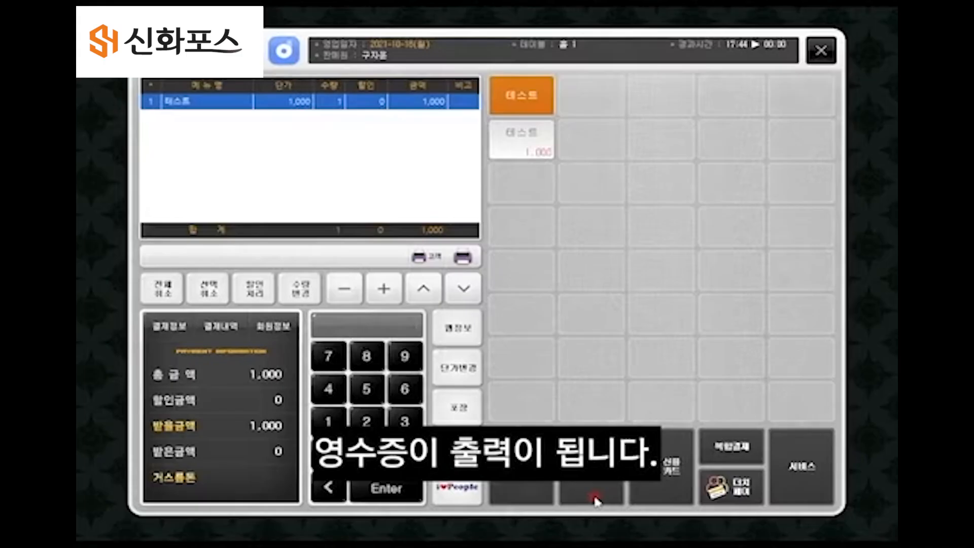
Try a cash receipt approval for the 1,000 won payment, switching the usage type to 사업자 and back to 개인
left_click(596, 501)
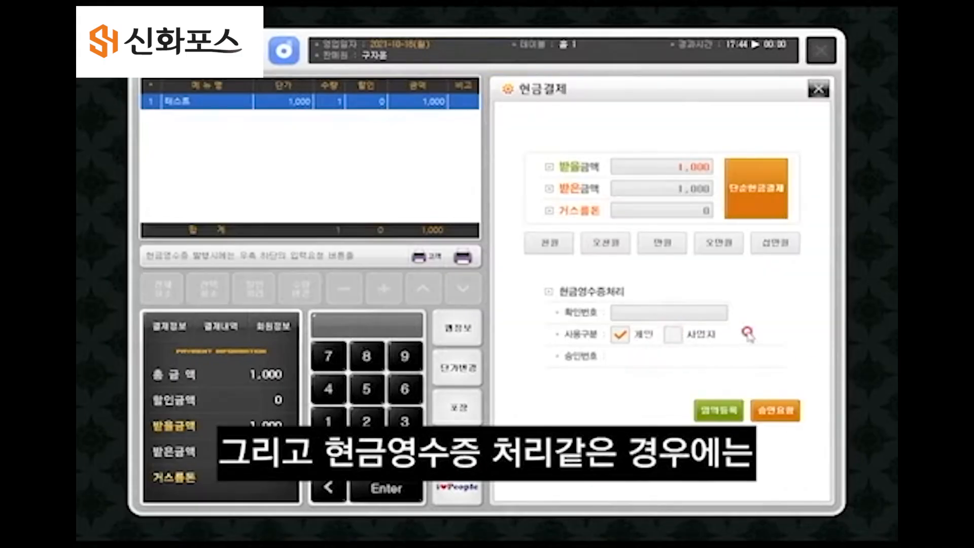
left_click(673, 335)
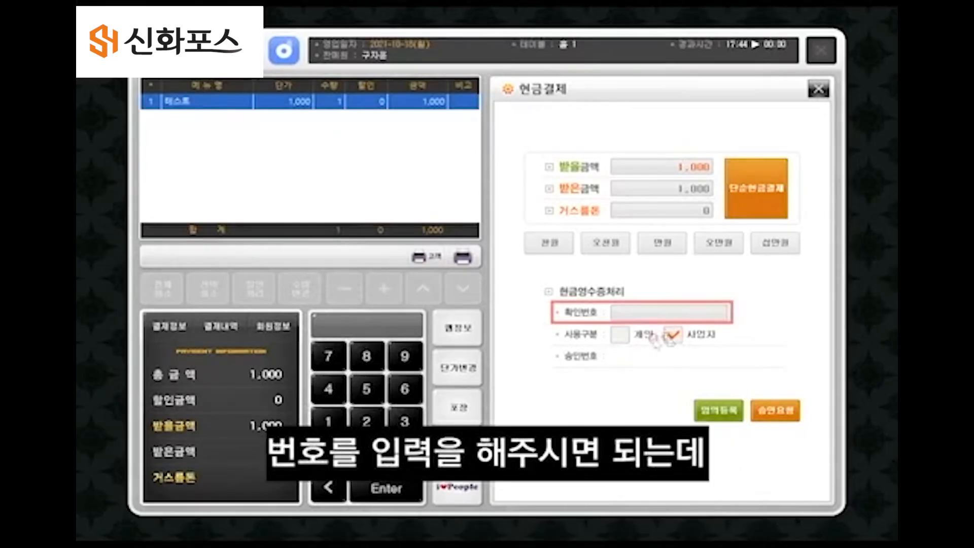
left_click(622, 339)
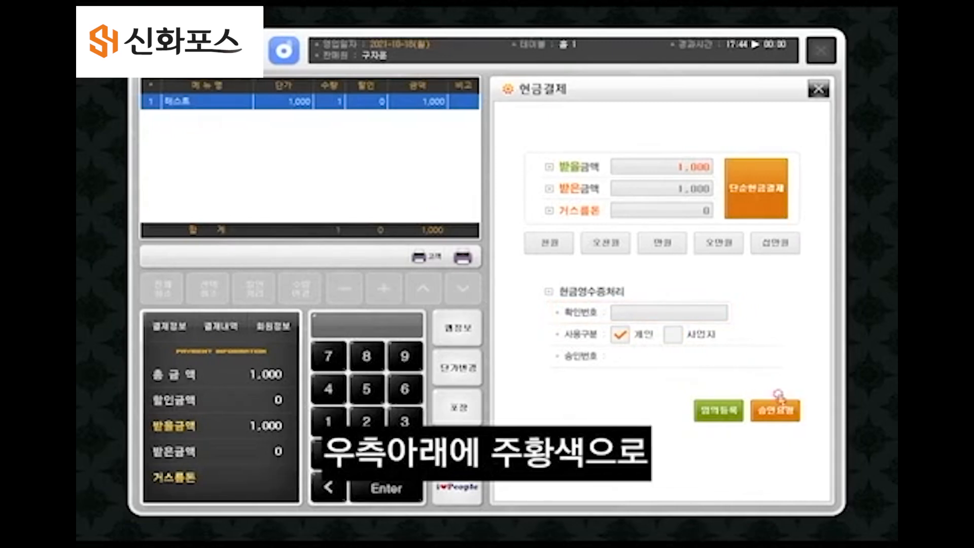
left_click(775, 410)
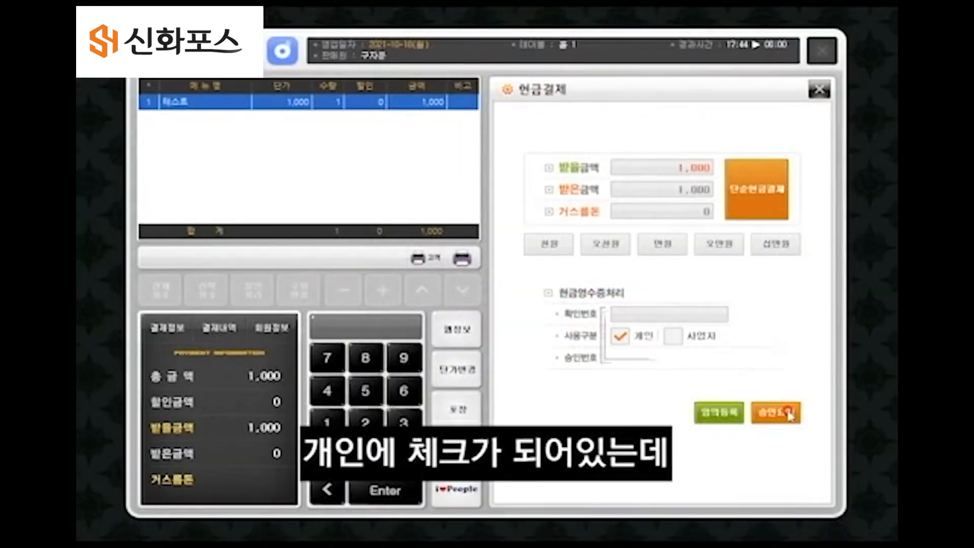
left_click(818, 92)
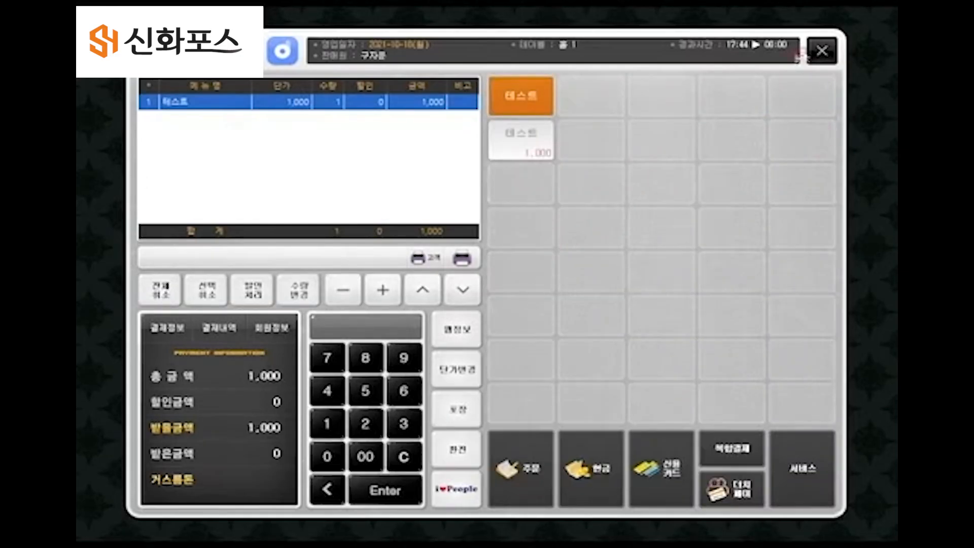
Reopen table 1, add another 테스트 item with its quantity set to 51, and place the order
left_click(822, 51)
left_click(259, 180)
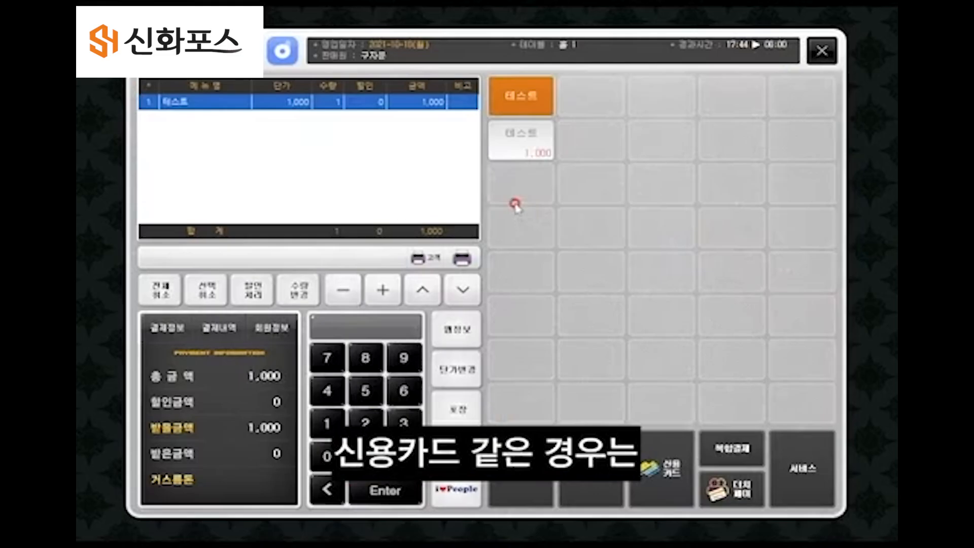
left_click(528, 147)
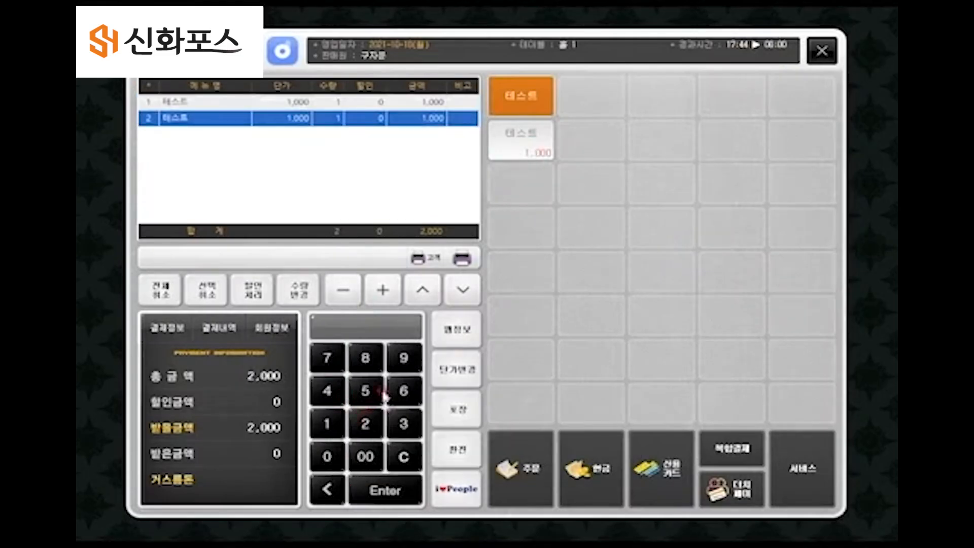
left_click(365, 390)
left_click(328, 423)
left_click(300, 290)
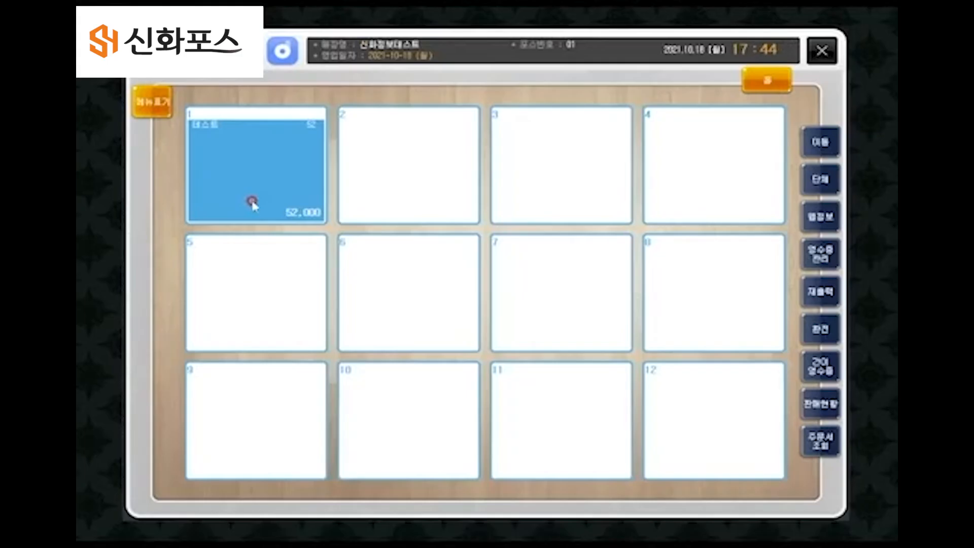
Open table 1's order and pay it by credit card
left_click(253, 203)
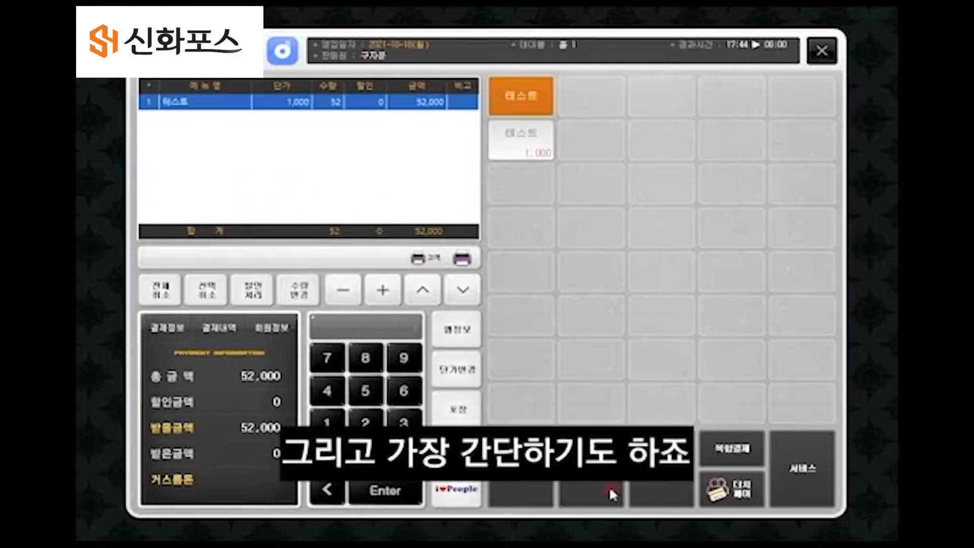
left_click(667, 492)
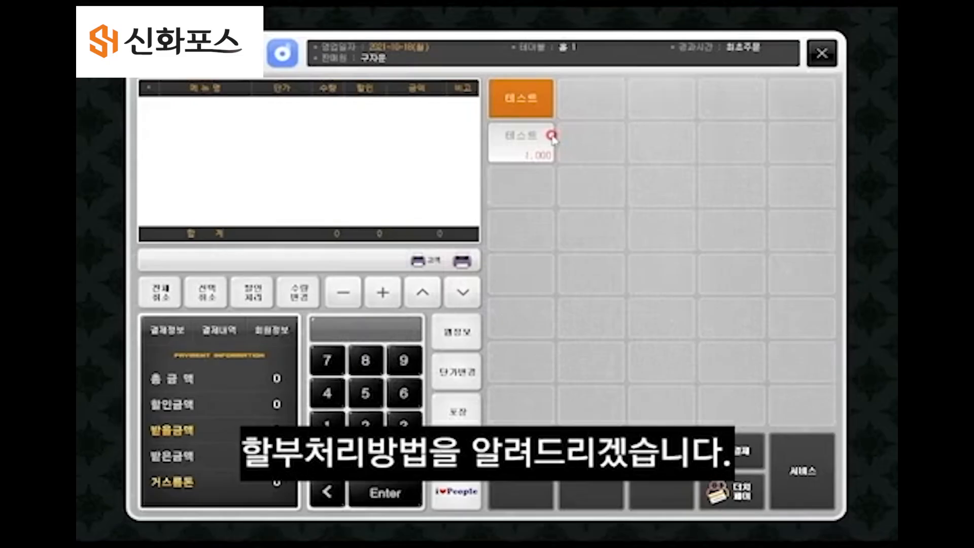
Order the 테스트 item for table 1 with a quantity of 51
left_click(522, 144)
left_click(361, 396)
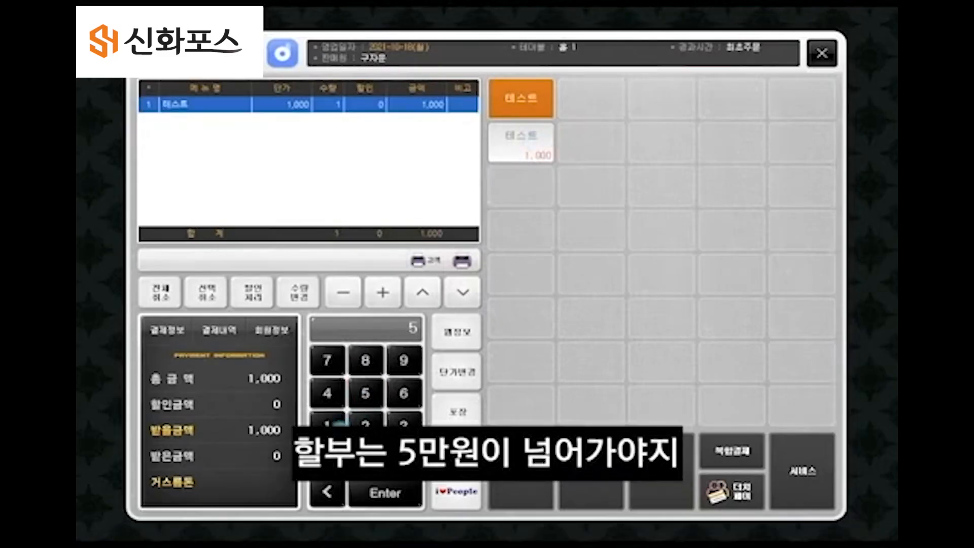
left_click(330, 424)
left_click(302, 292)
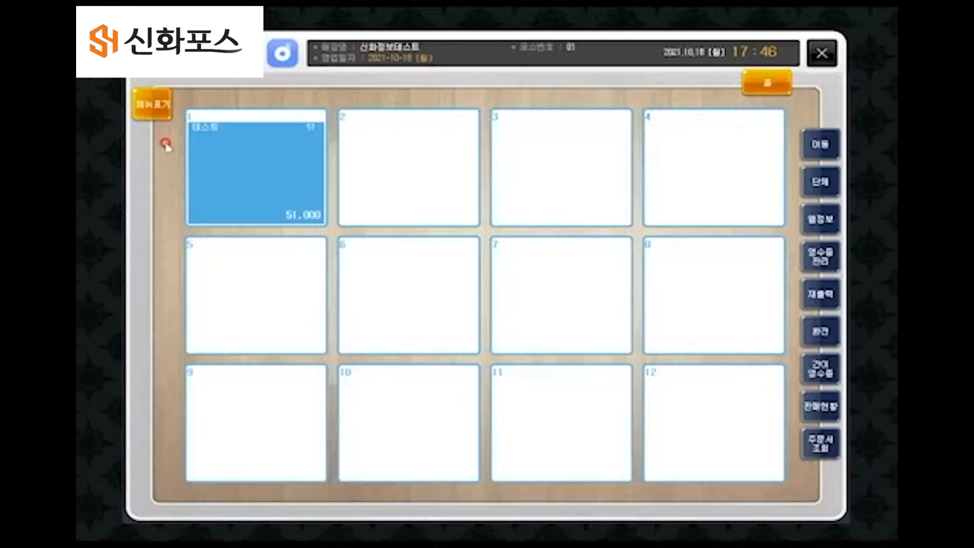
Open the credit card payment for table 1's order and cancel the terminal's approval transaction
left_click(278, 183)
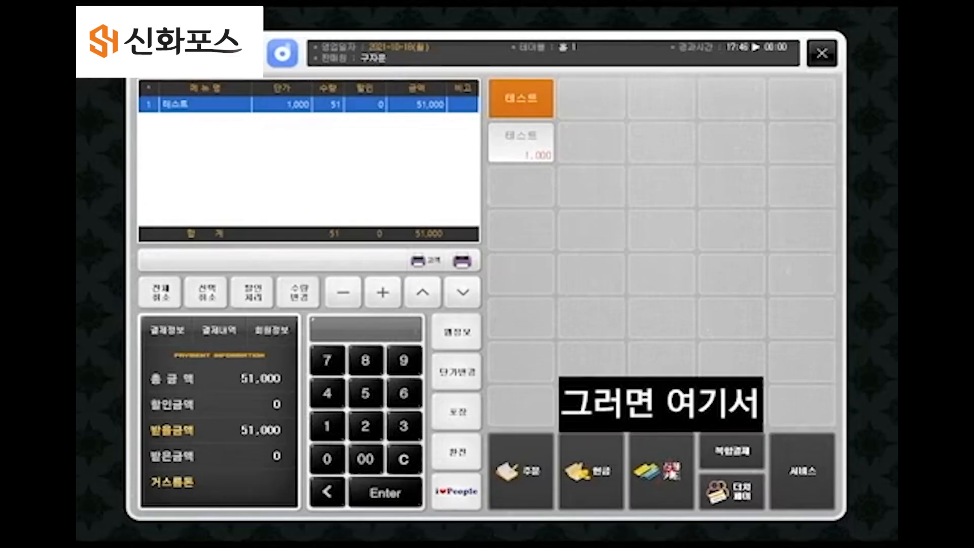
left_click(676, 462)
left_click(554, 349)
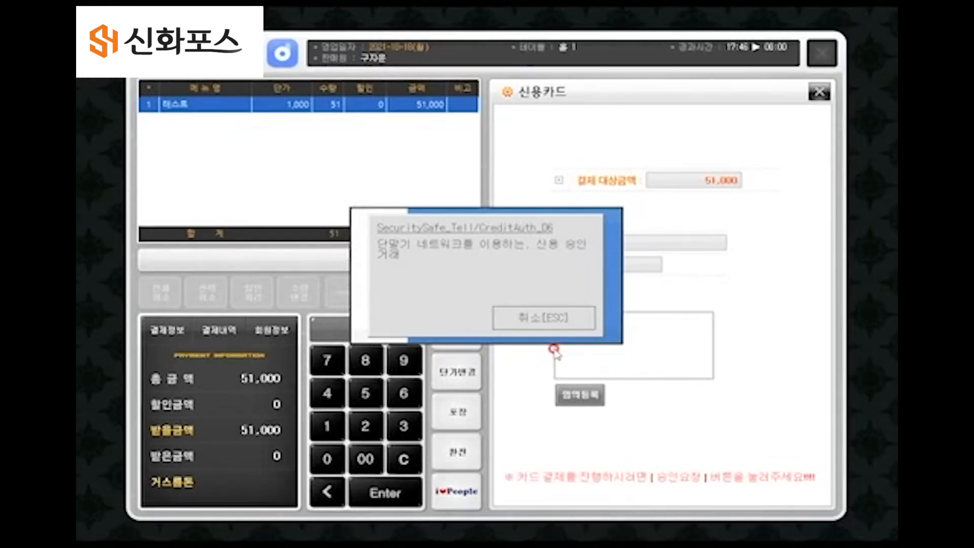
left_click(540, 318)
left_click(478, 317)
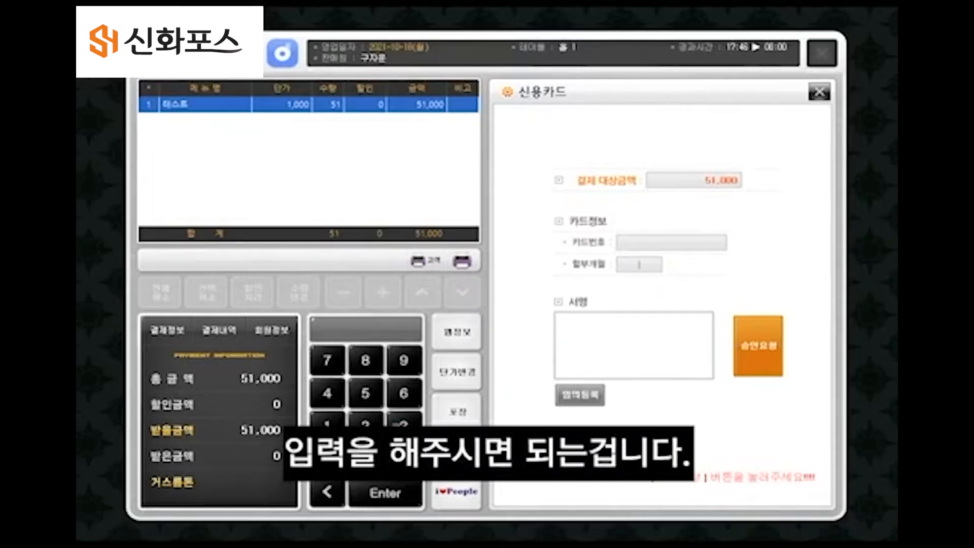
Set the card installment period to 3 months and request approval of the payment
type("3")
left_click(772, 265)
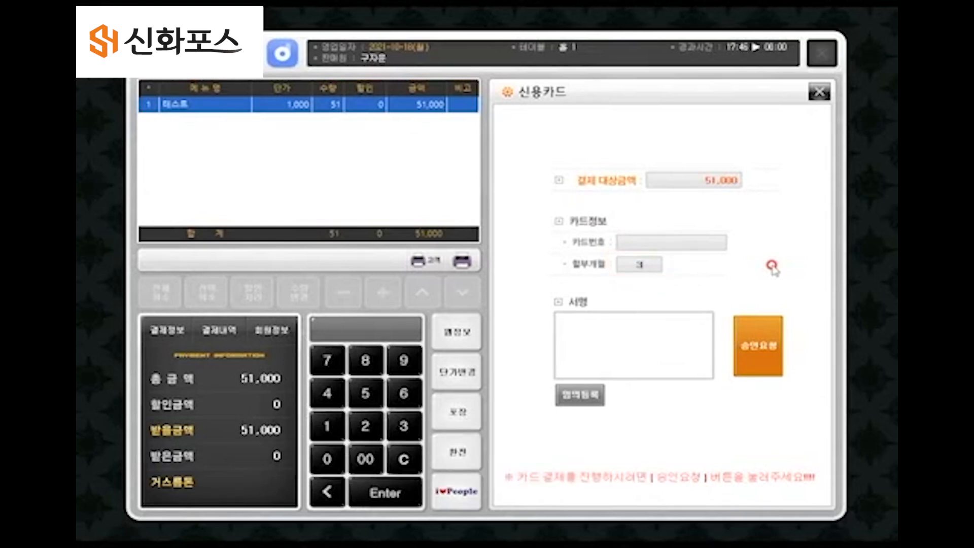
left_click(751, 345)
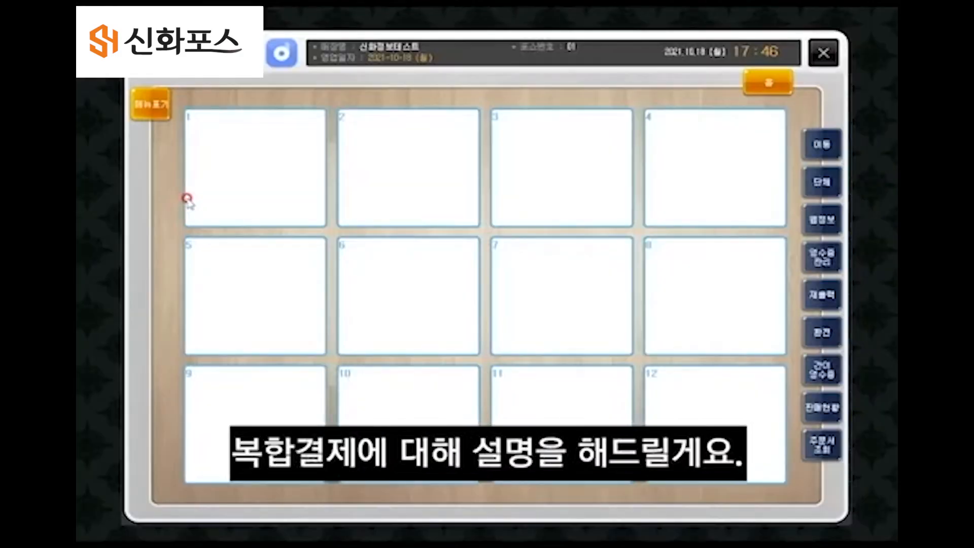
Open the cleared table 1, add the 테스트 item with a quantity of 51, and place the order
left_click(246, 189)
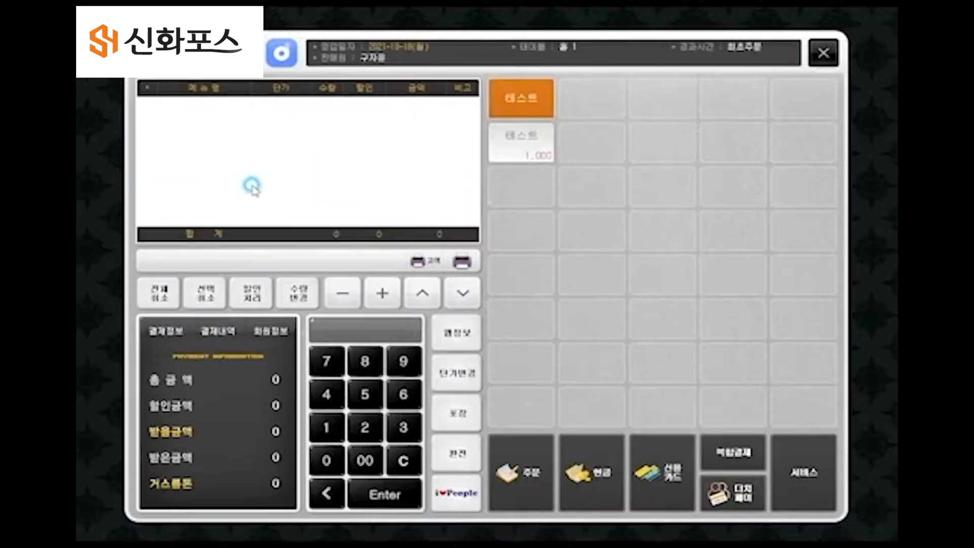
left_click(522, 142)
left_click(365, 394)
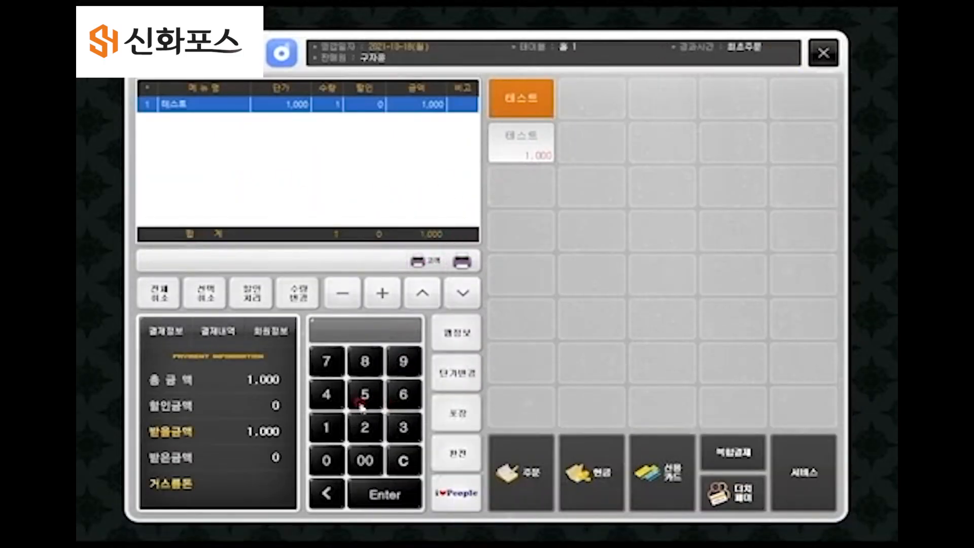
left_click(325, 428)
left_click(299, 292)
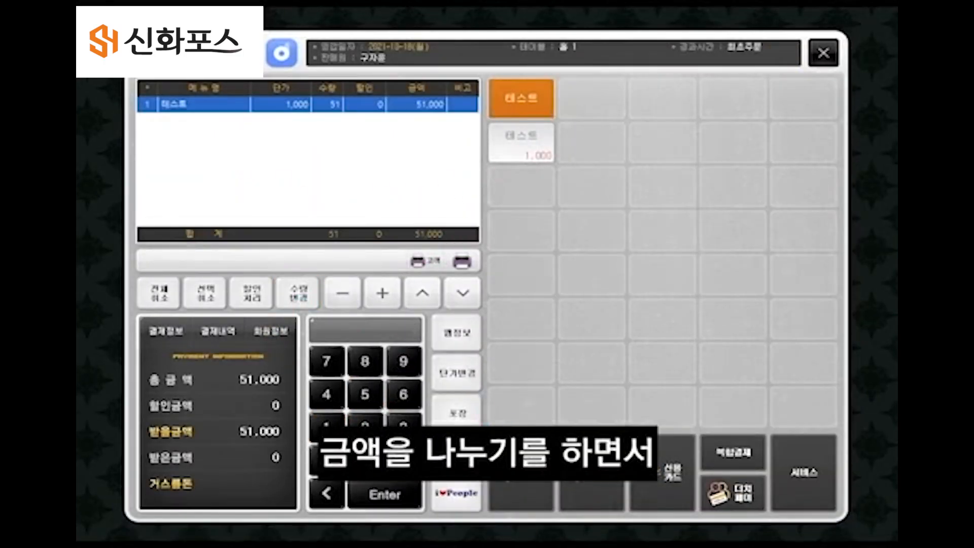
left_click(467, 320)
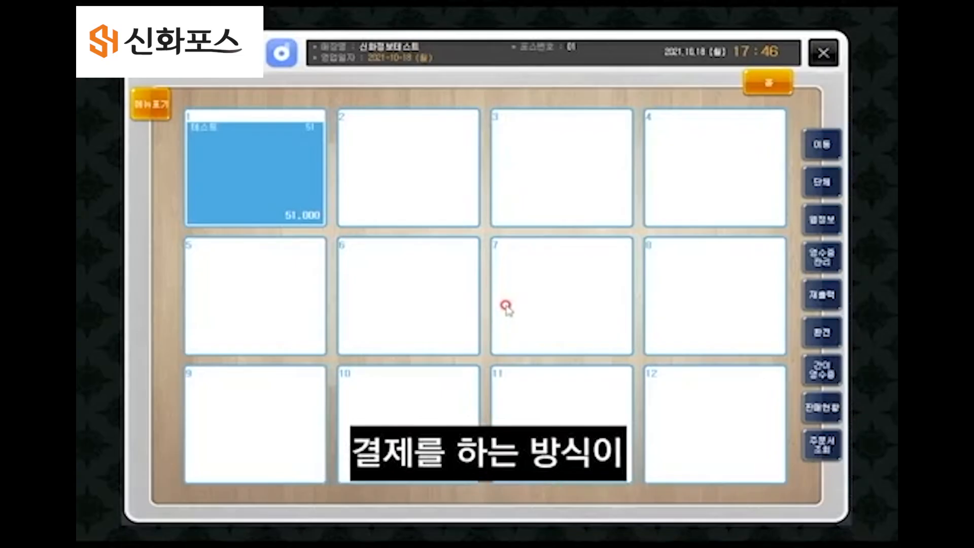
Settle table 1's order by combined payment, 20,000 in cash and the remaining 31,000 by credit card, and print the purchase receipt
left_click(250, 192)
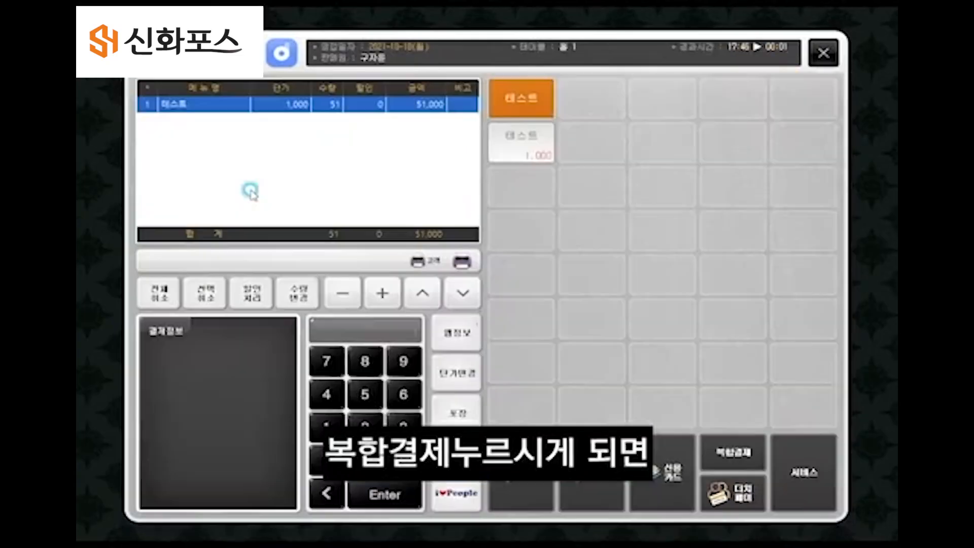
left_click(732, 454)
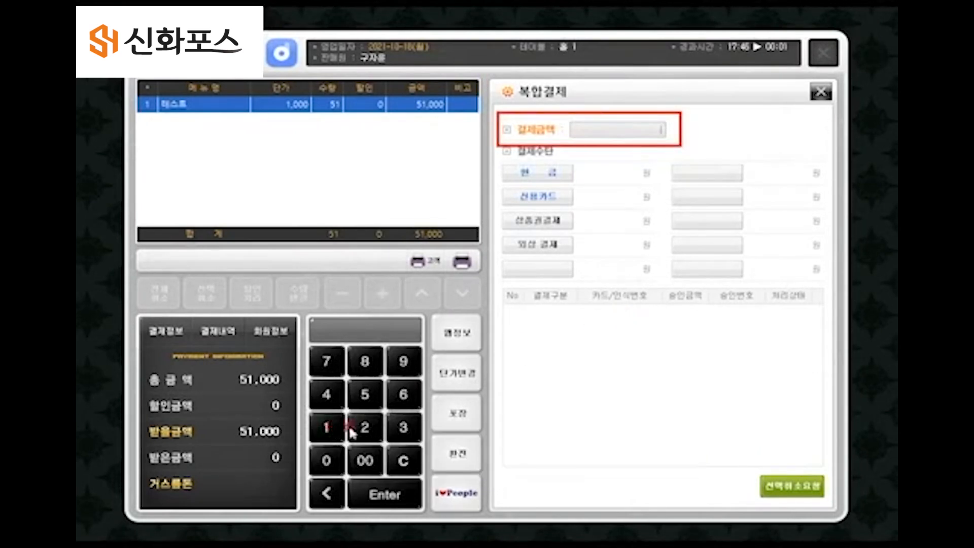
type("0000")
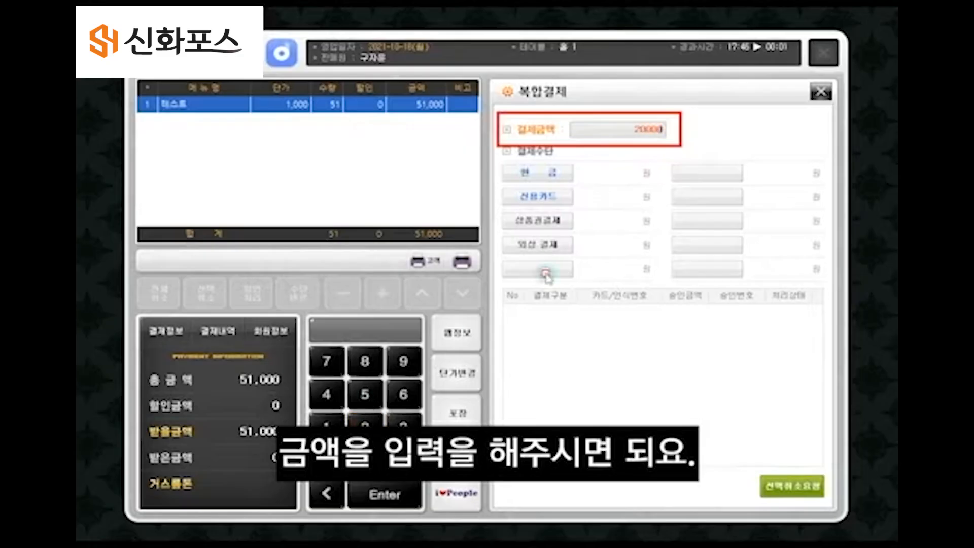
left_click(544, 174)
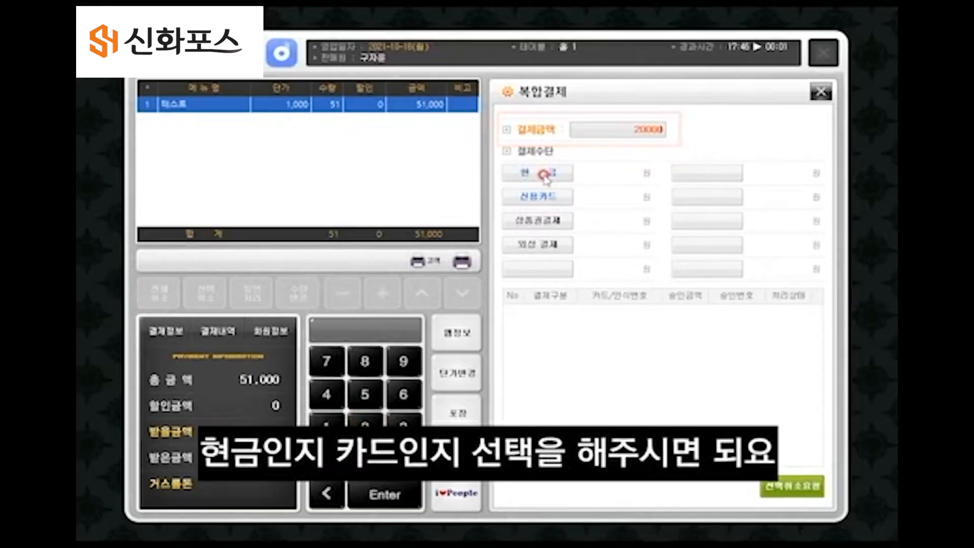
left_click(544, 174)
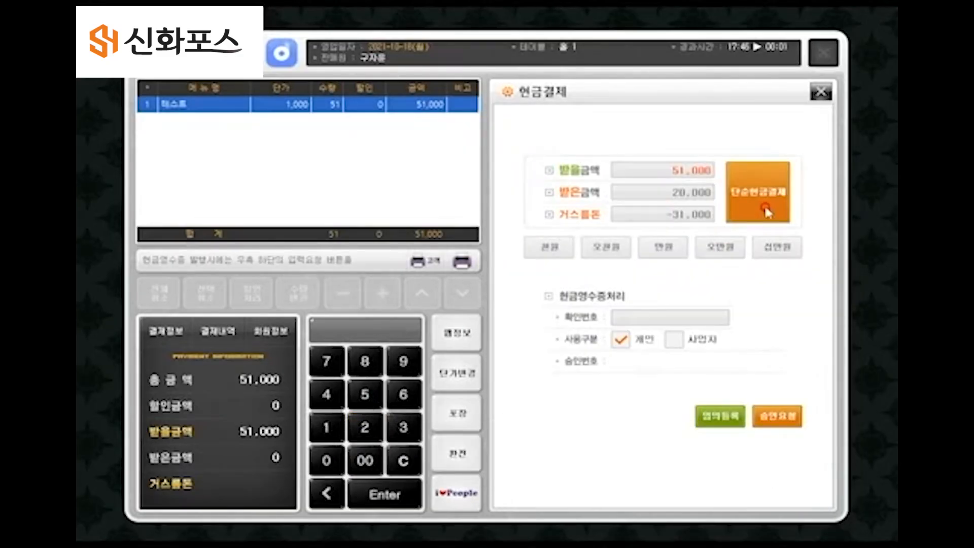
left_click(767, 212)
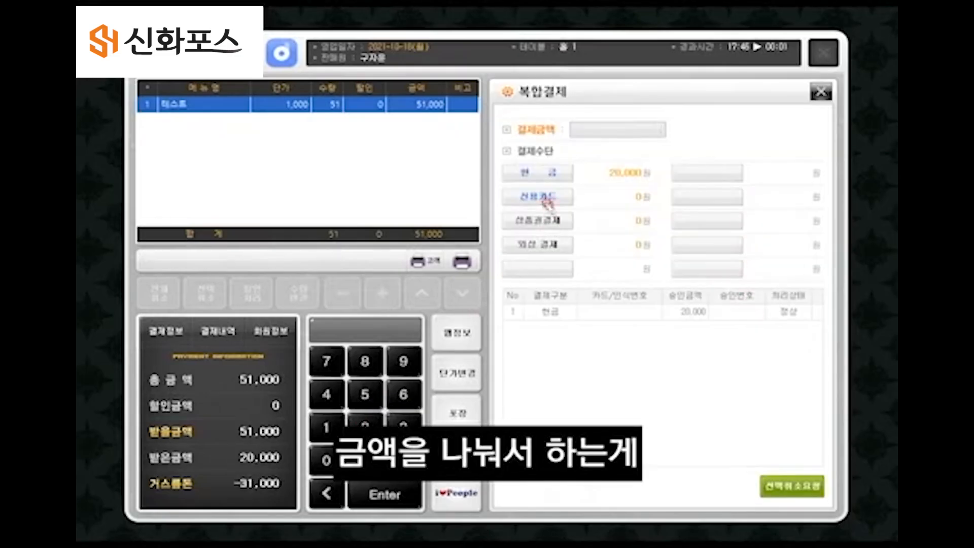
left_click(546, 199)
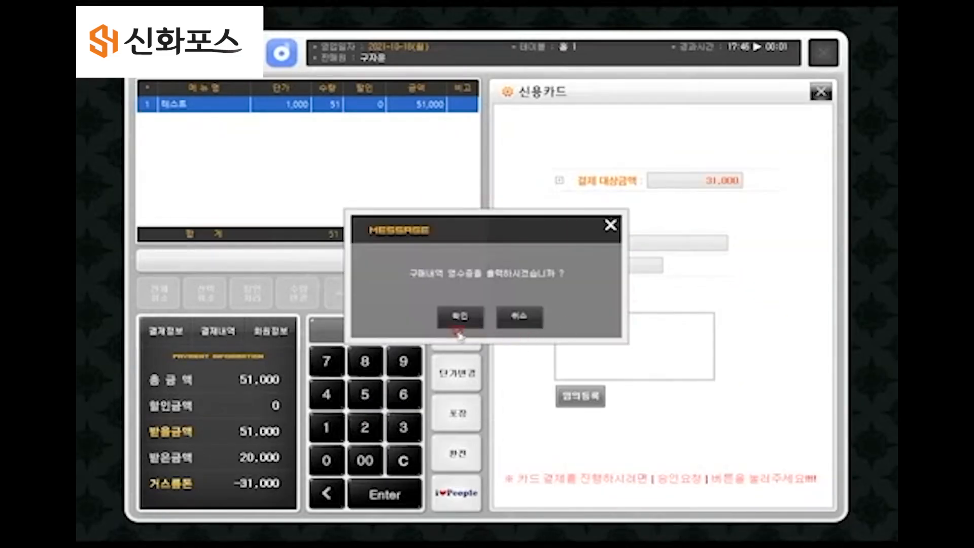
left_click(459, 320)
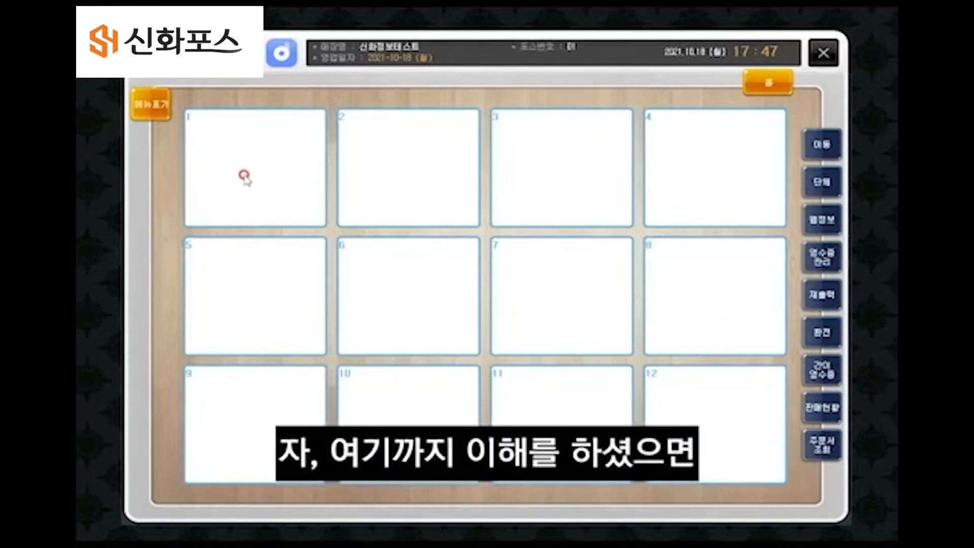
Order the 테스트 item for the emptied table 1 and change its quantity to 51
left_click(233, 189)
left_click(521, 143)
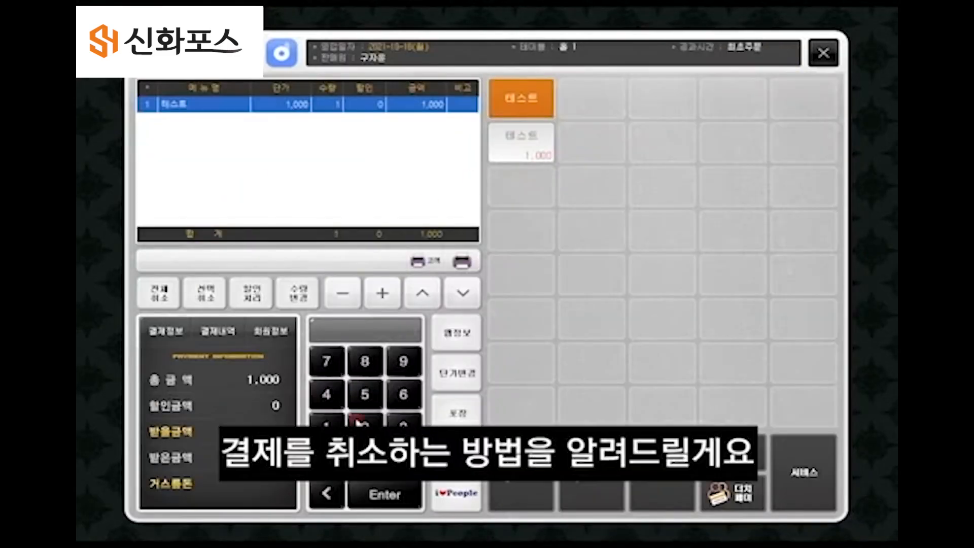
left_click(365, 399)
left_click(327, 421)
left_click(298, 293)
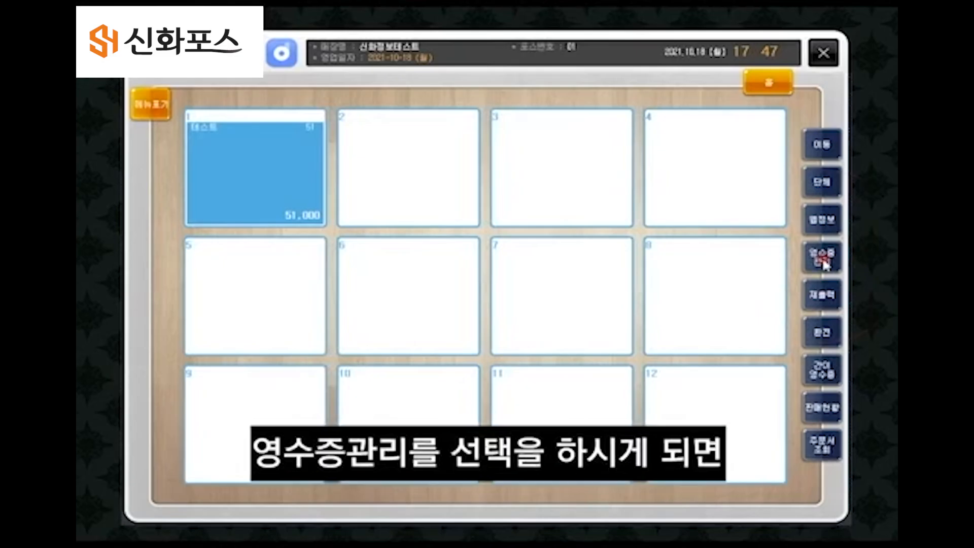
Return receipt 0002 in receipt management by cancelling its card approval, and print the return receipt
left_click(822, 258)
left_click(708, 238)
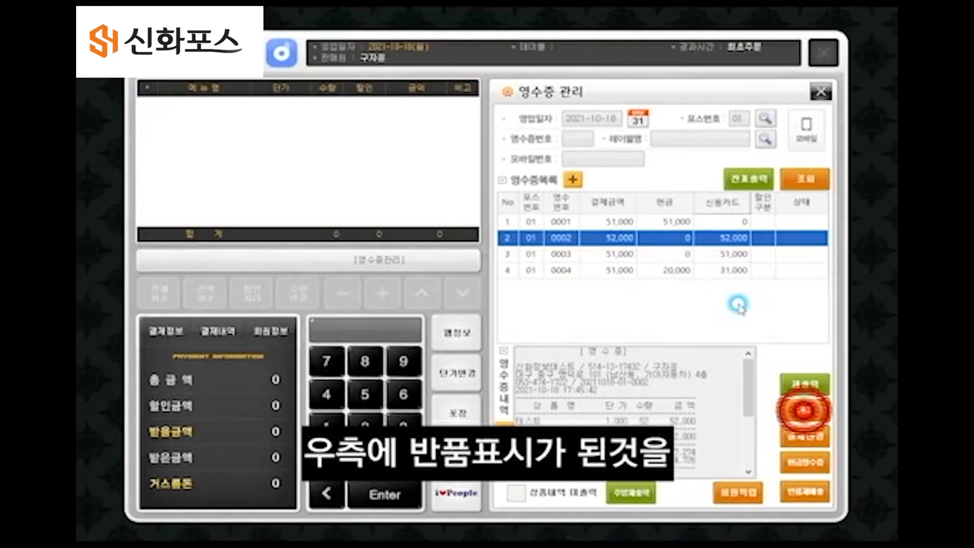
left_click(795, 406)
left_click(460, 315)
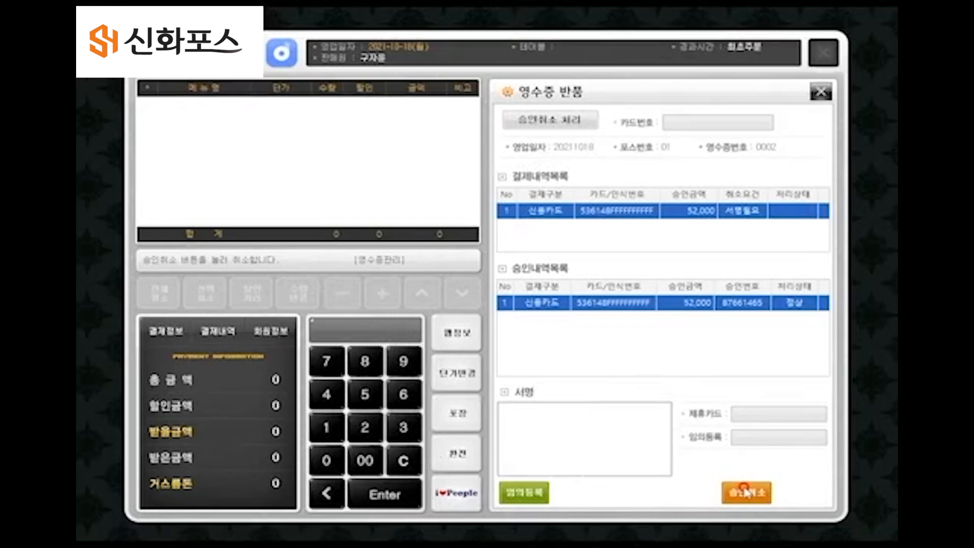
left_click(746, 492)
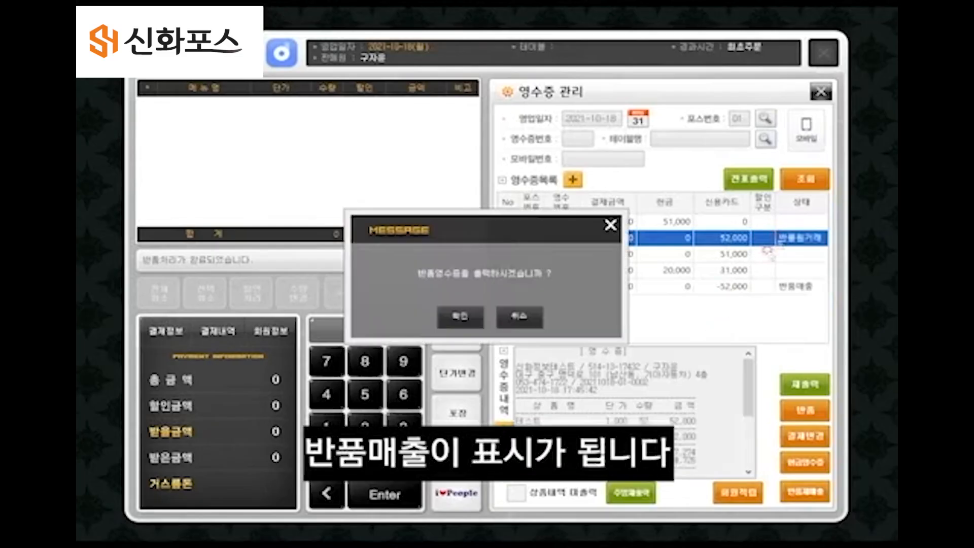
left_click(463, 319)
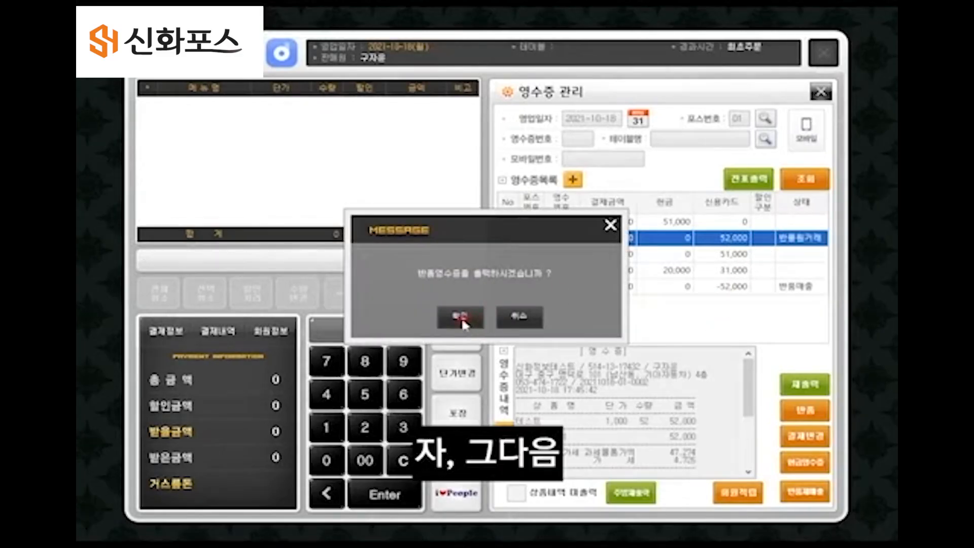
Return receipt 0003 by cancelling its card approval, and print the return receipt
left_click(592, 285)
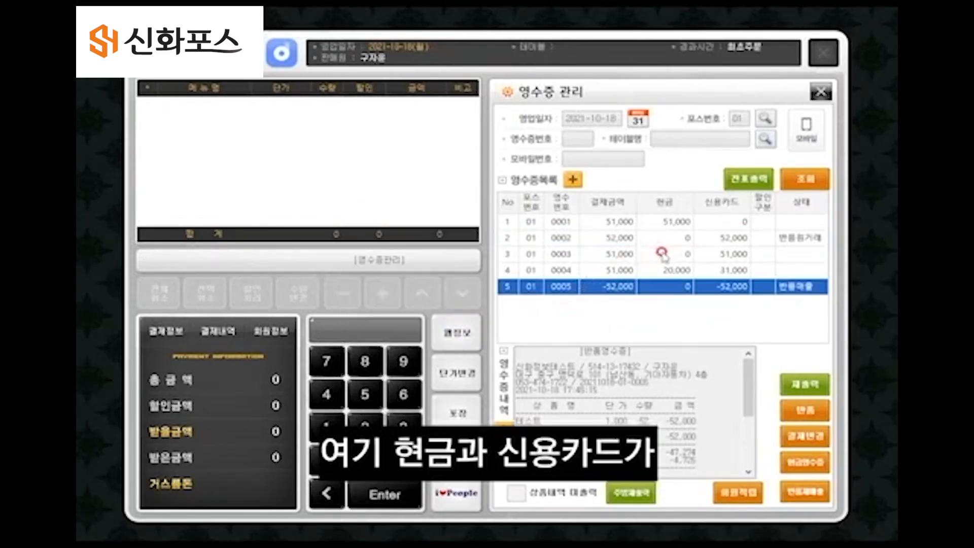
left_click(662, 253)
left_click(792, 411)
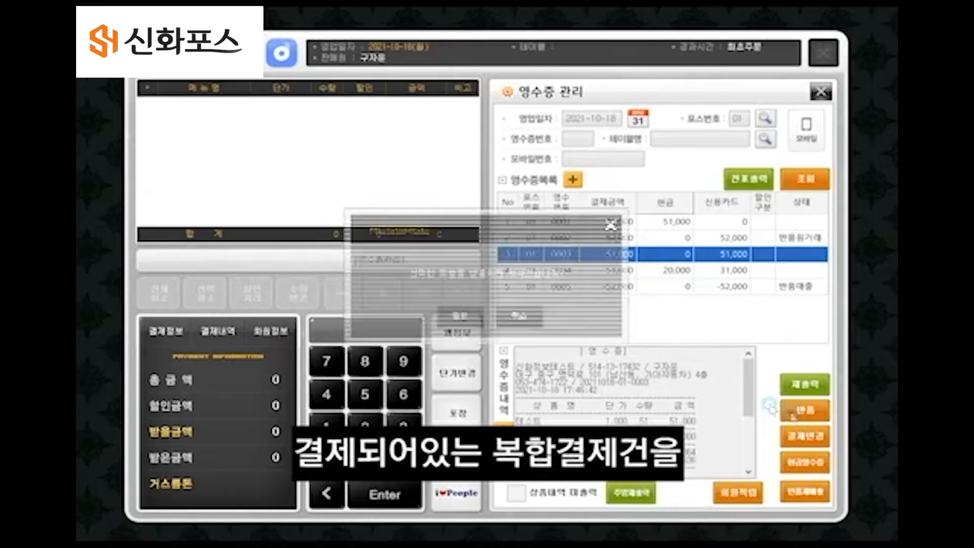
left_click(462, 318)
left_click(739, 490)
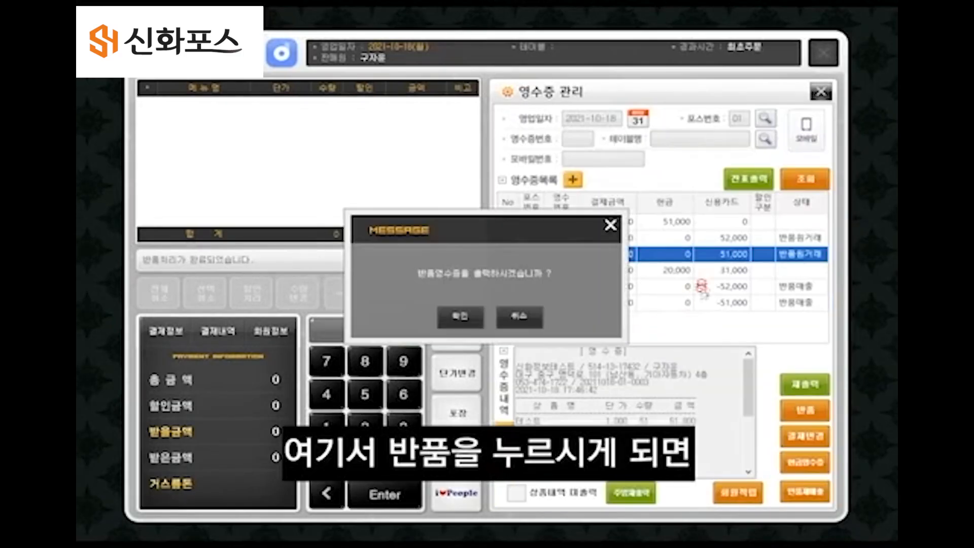
left_click(460, 317)
Return the combined-payment receipt 0004, checking its cash and card entries and cancelling the credit card approval
left_click(666, 274)
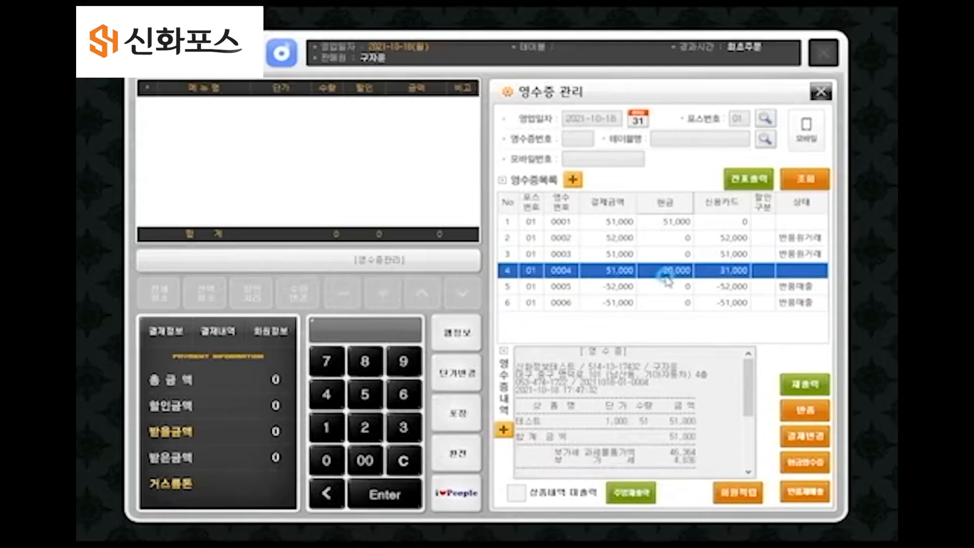
left_click(806, 412)
left_click(460, 316)
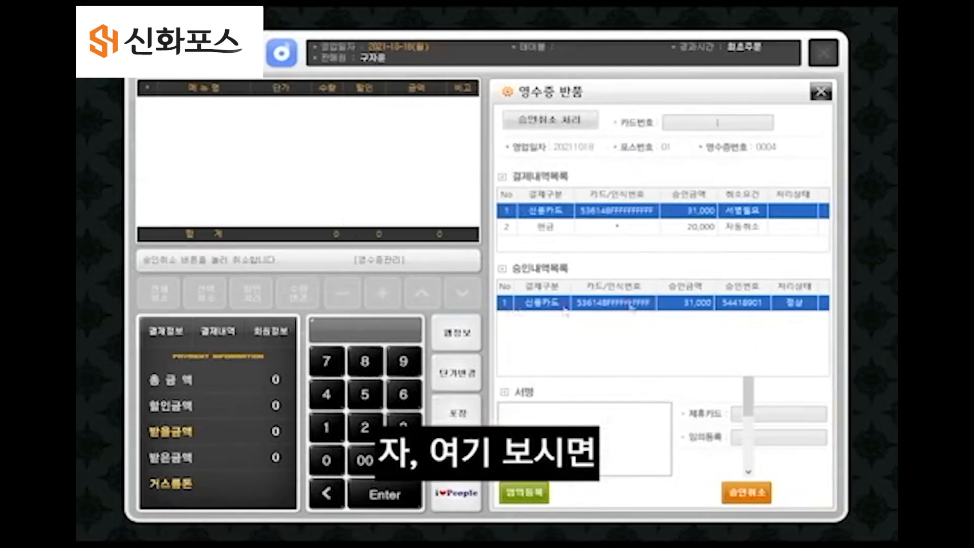
left_click(741, 227)
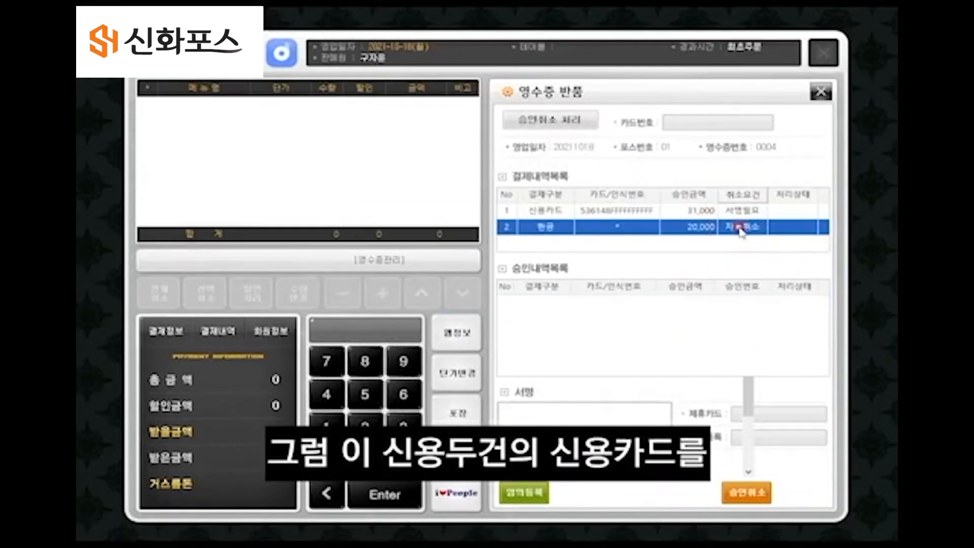
left_click(745, 210)
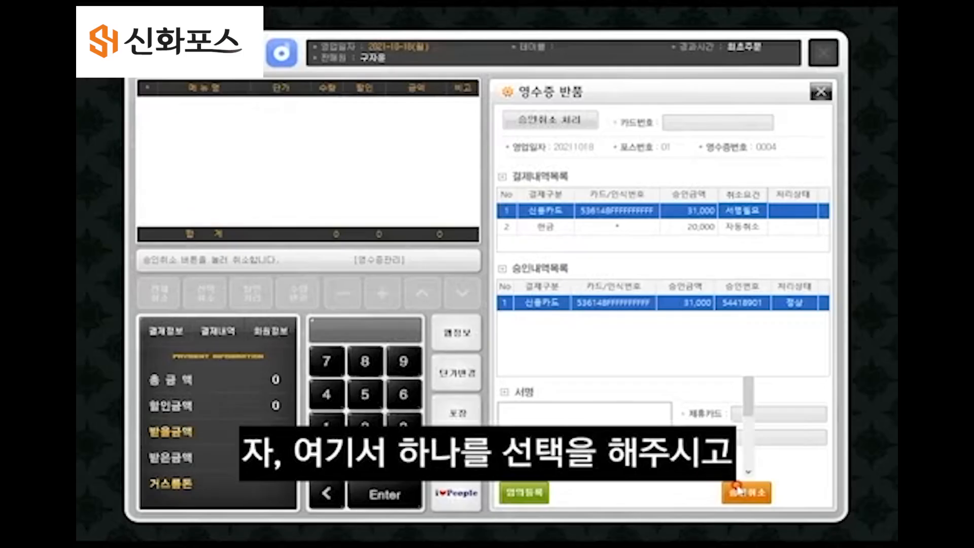
left_click(736, 488)
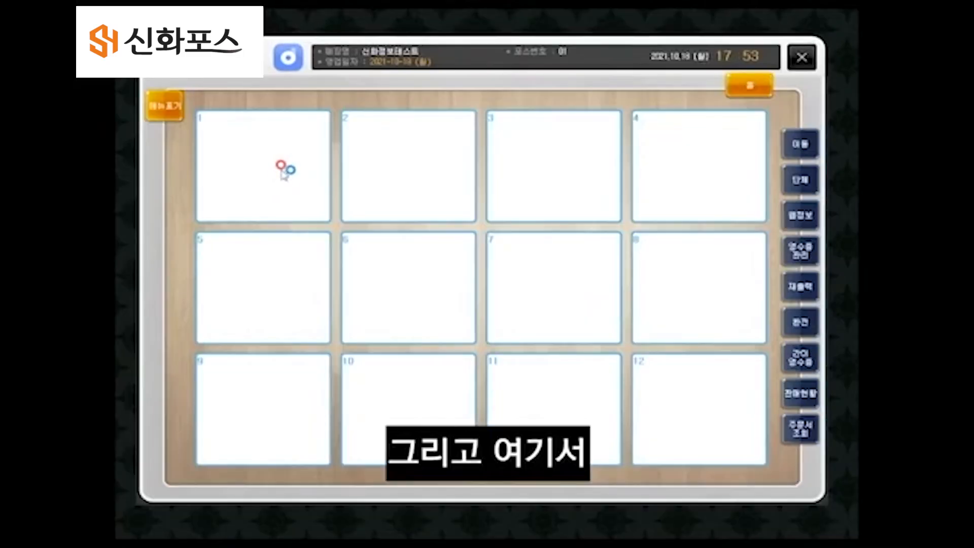
Order one each of 테스트, 테스트2 and 테스트3 for the empty table 1
left_click(432, 175)
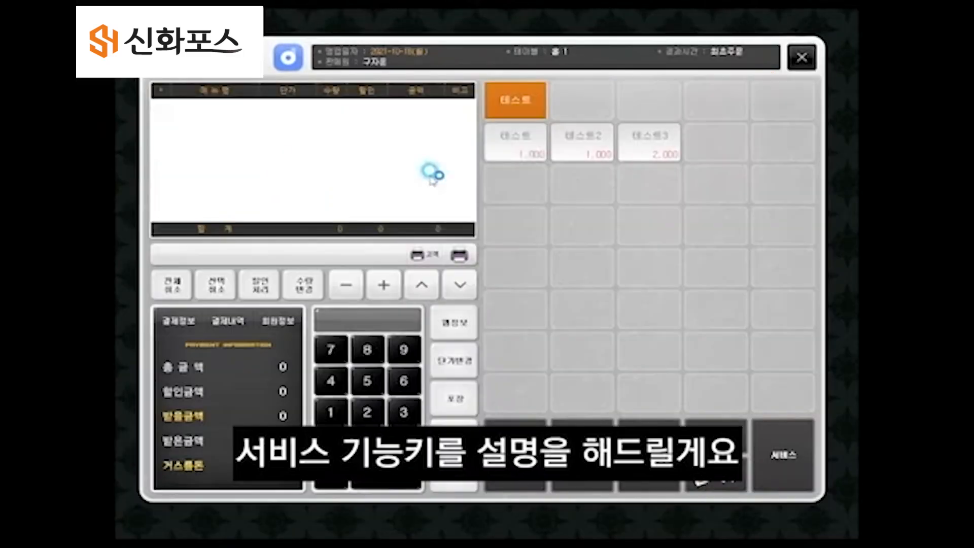
left_click(516, 145)
left_click(582, 144)
left_click(649, 144)
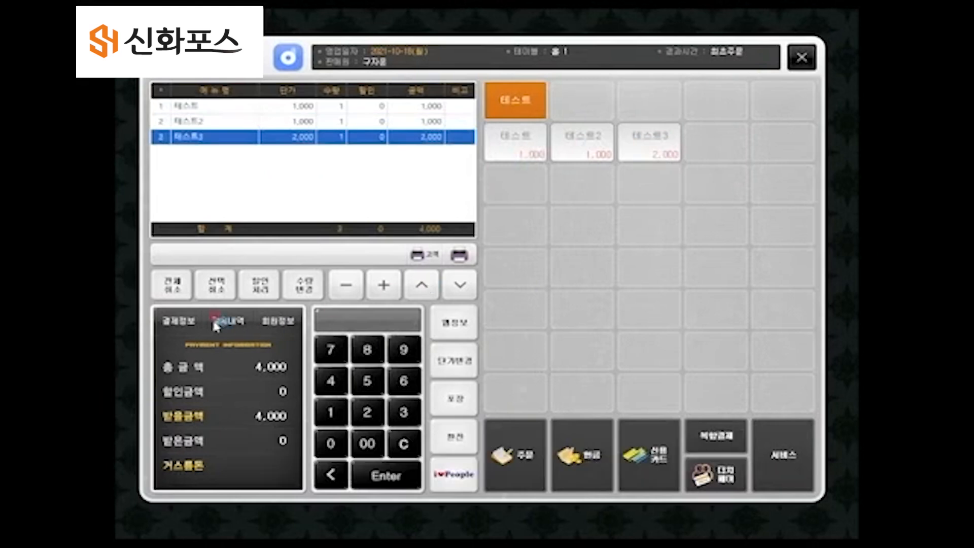
left_click(523, 453)
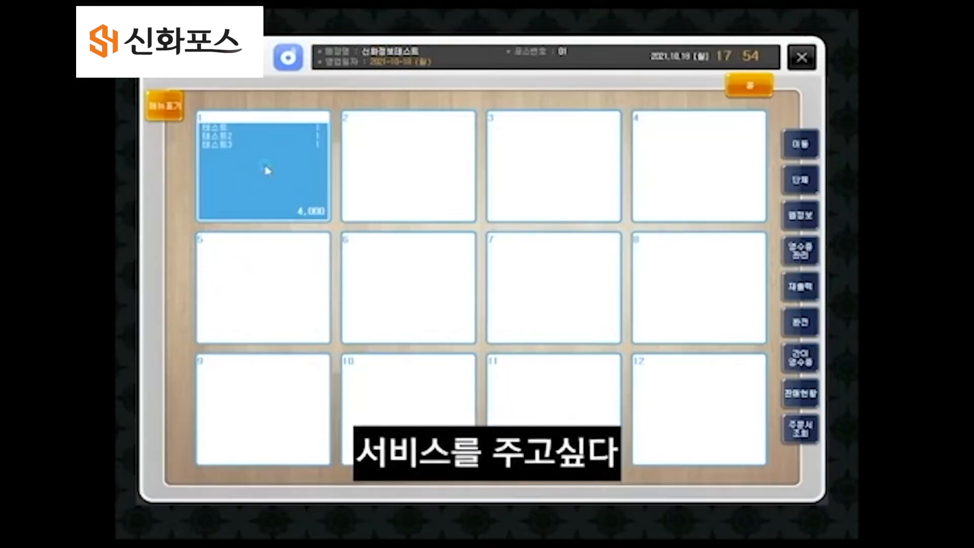
Reopen table 1's order and mark the 테스트 item as a free service item
left_click(266, 170)
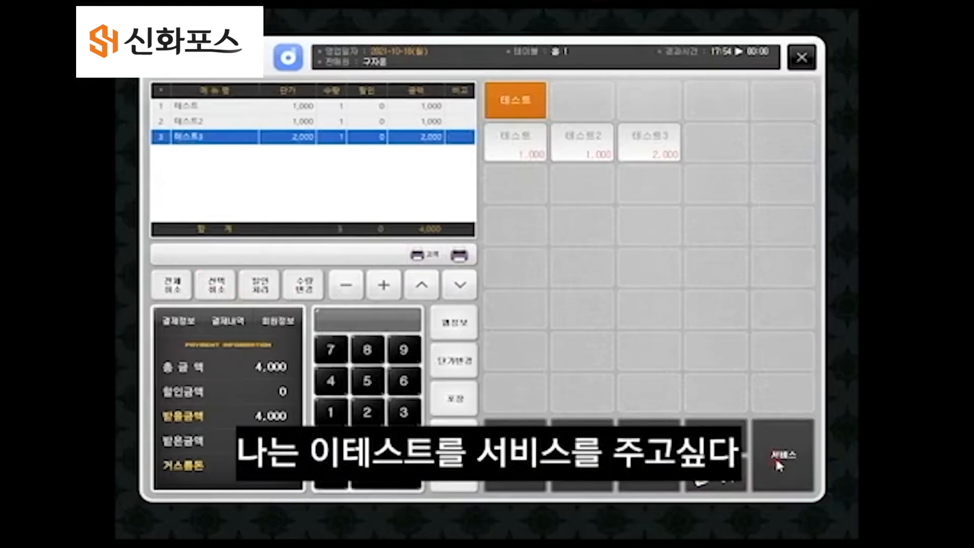
left_click(421, 106)
left_click(780, 456)
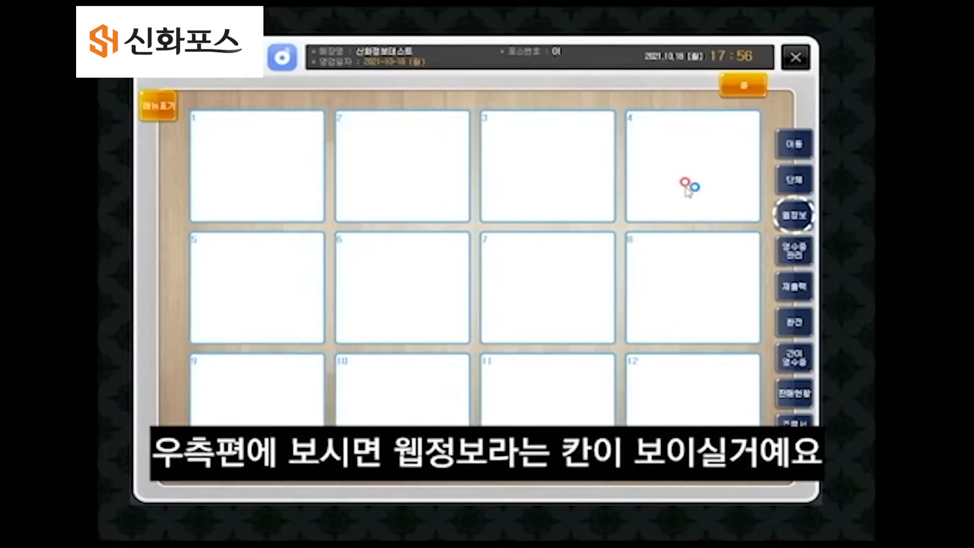
Log in to the web sales information system from the POS and open the product registration page (상품등록)
left_click(795, 215)
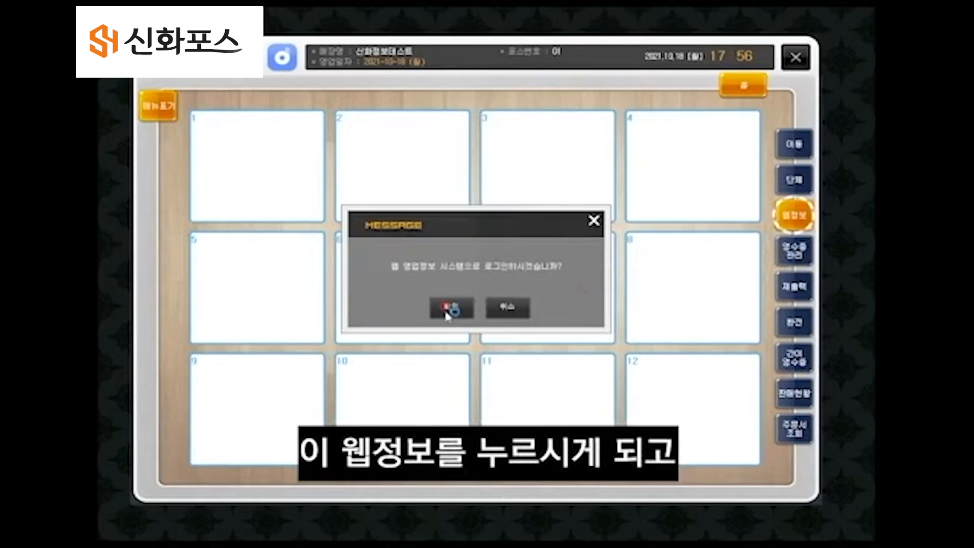
left_click(446, 312)
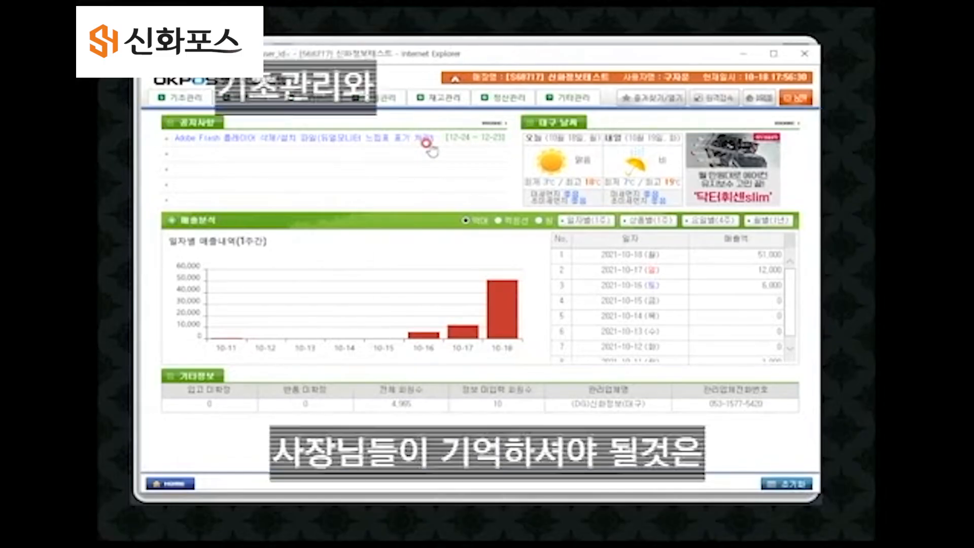
left_click(182, 97)
mouse_move(206, 150)
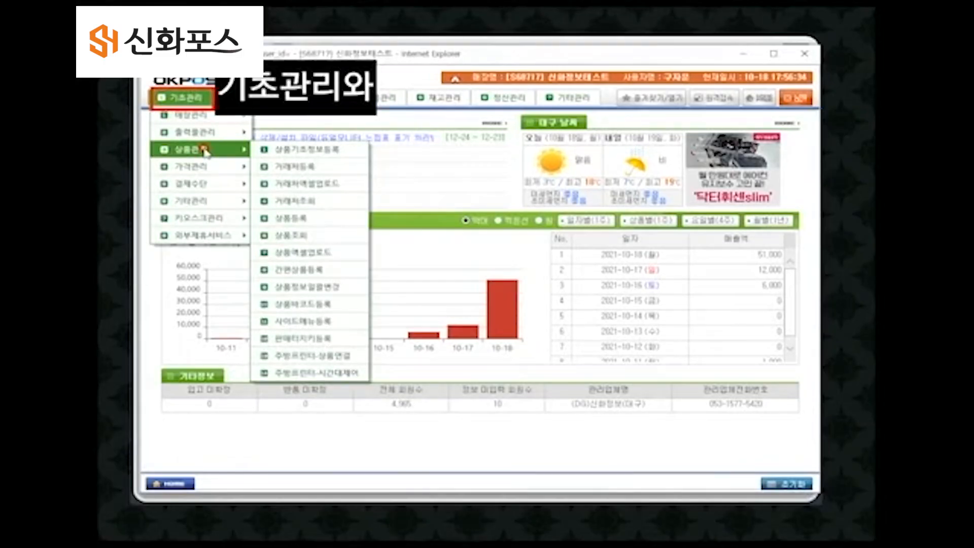
left_click(297, 218)
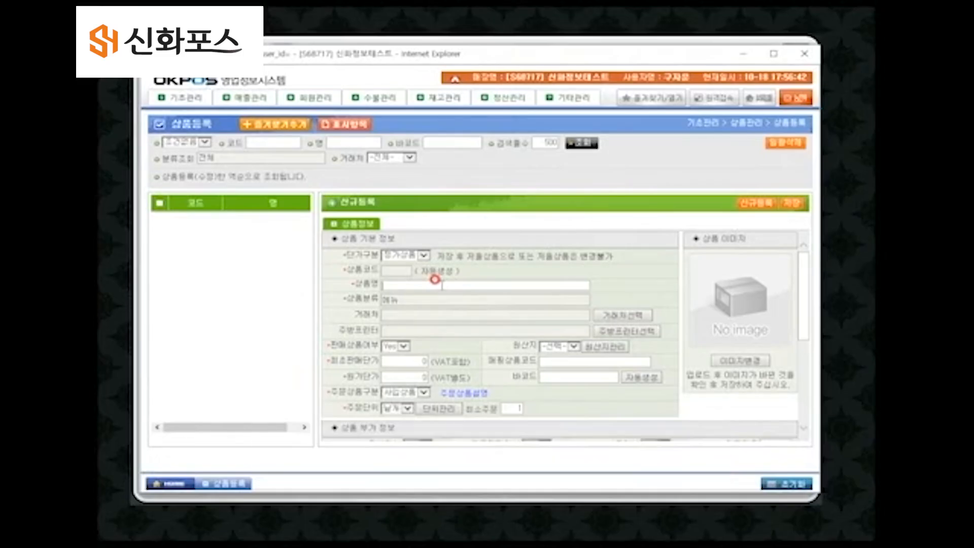
Name the new product 테스트4 and assign it the kitchen printer 01 주방
type("r")
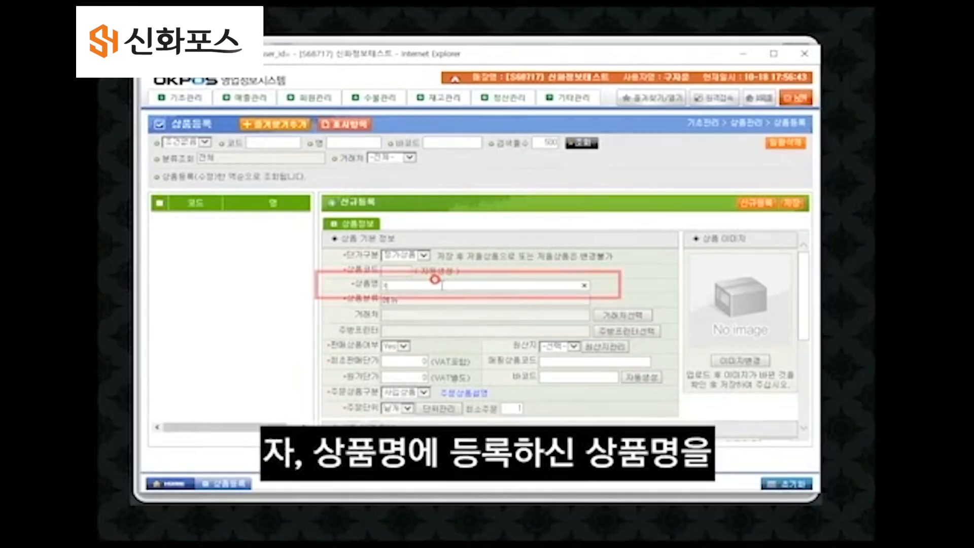
key("BackSpace")
type("김스트4")
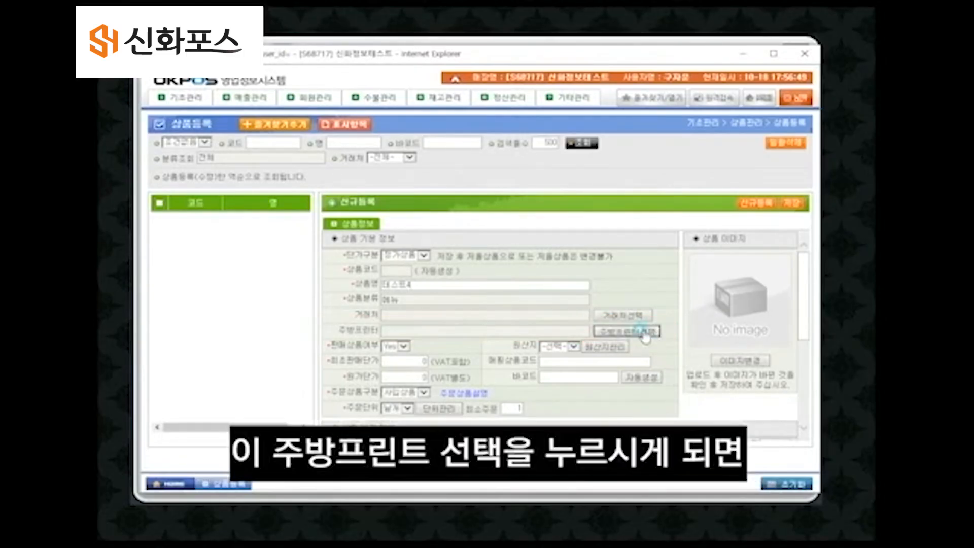
left_click(626, 331)
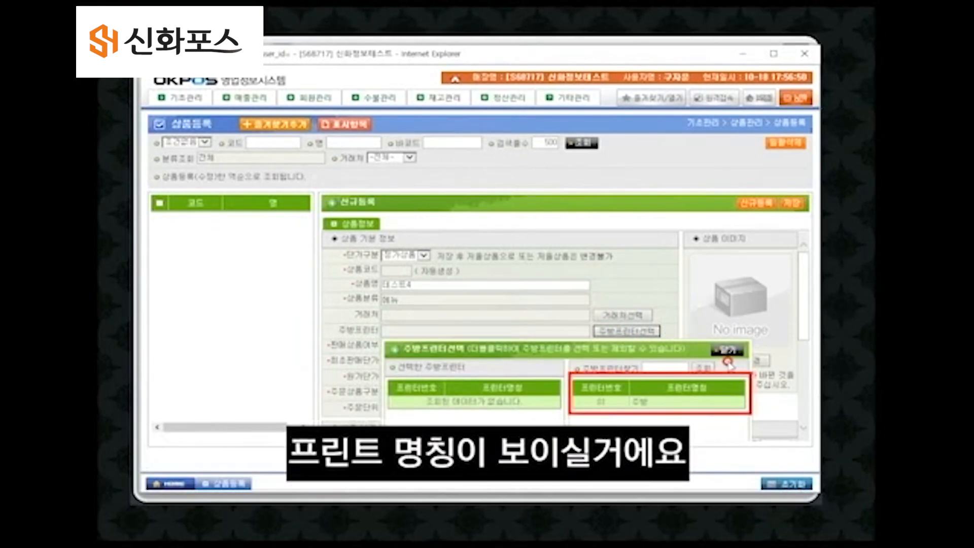
double_click(598, 400)
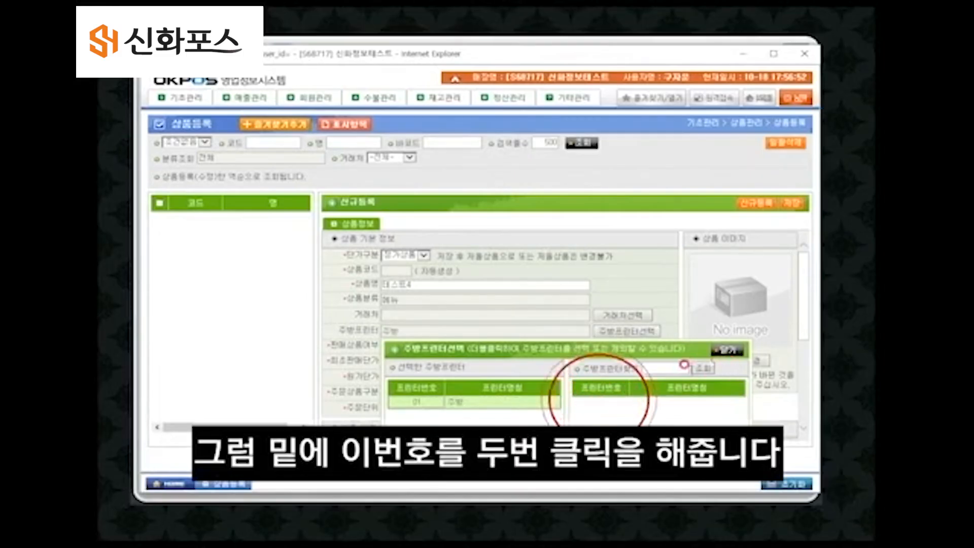
Close the kitchen printer selection, set the product's initial selling price (최초판매단가) to 10,000 and save the new product
left_click(722, 355)
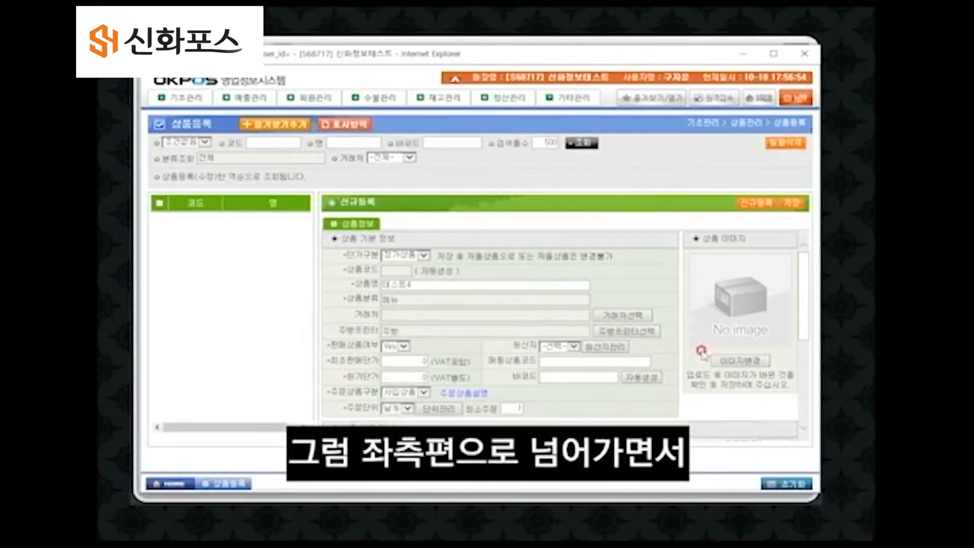
left_click(408, 358)
left_click(415, 362)
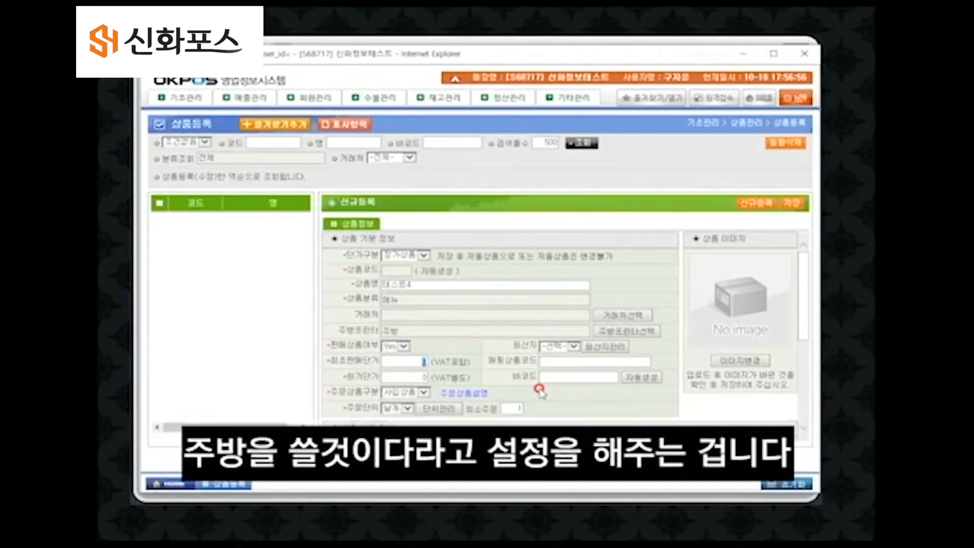
type("1000")
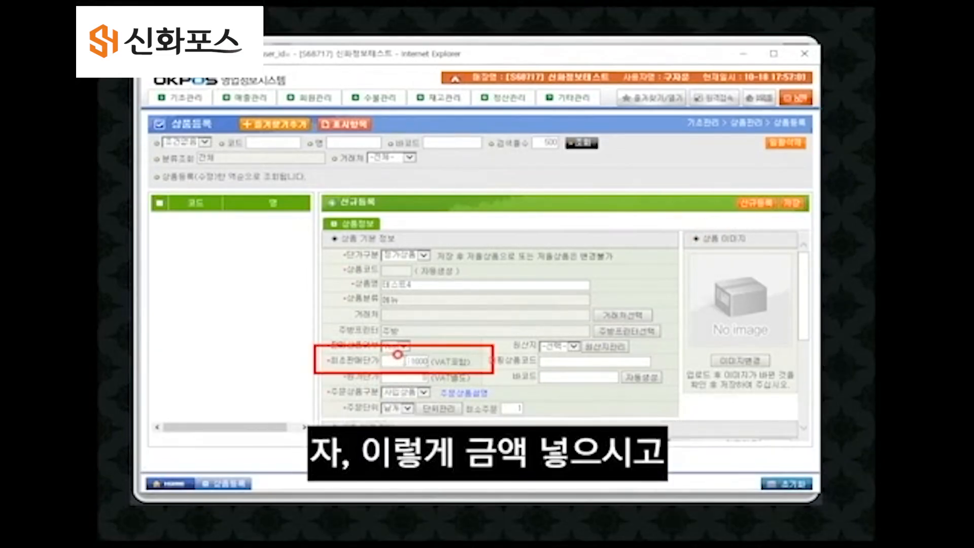
type("0")
left_click(797, 204)
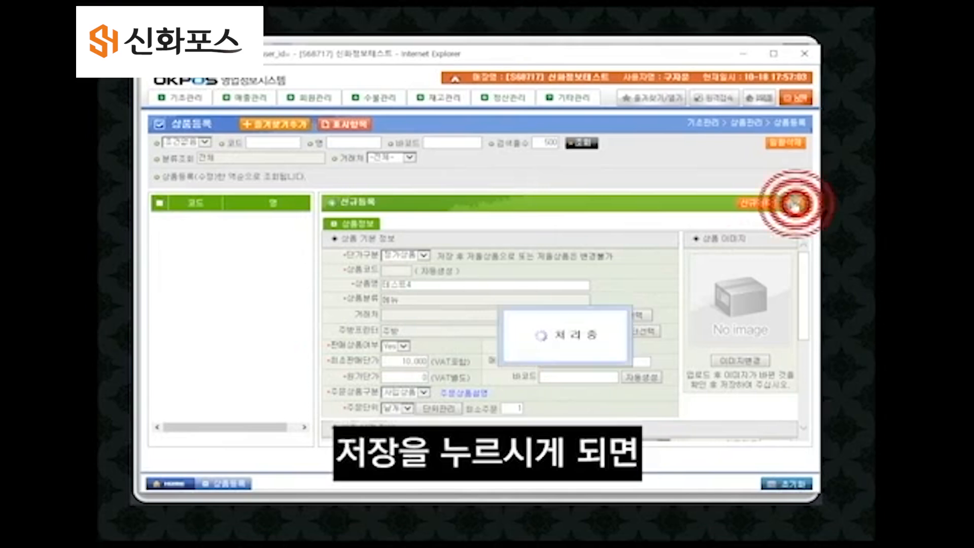
left_click(514, 305)
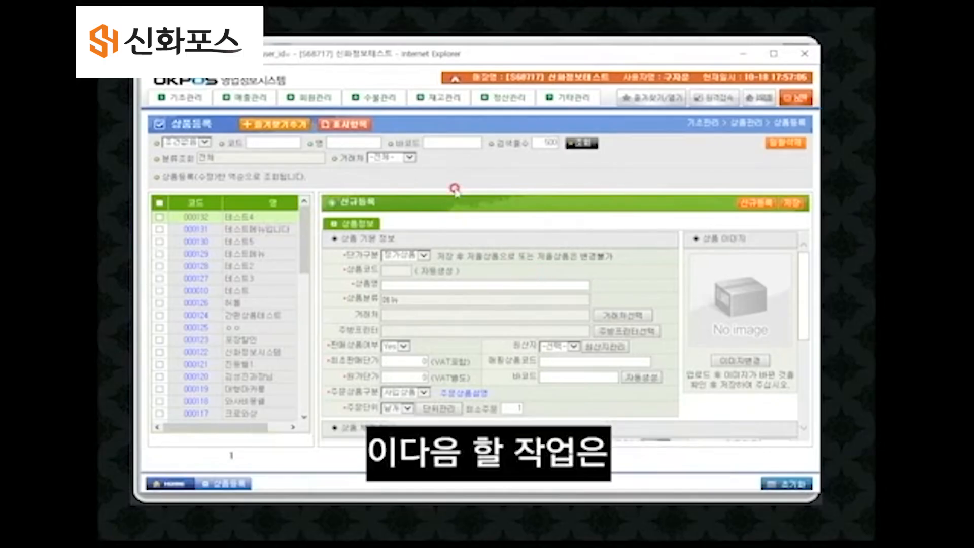
Open the sales touch key registration (판매터치키등록) under 기초관리 > 상품관리
left_click(187, 99)
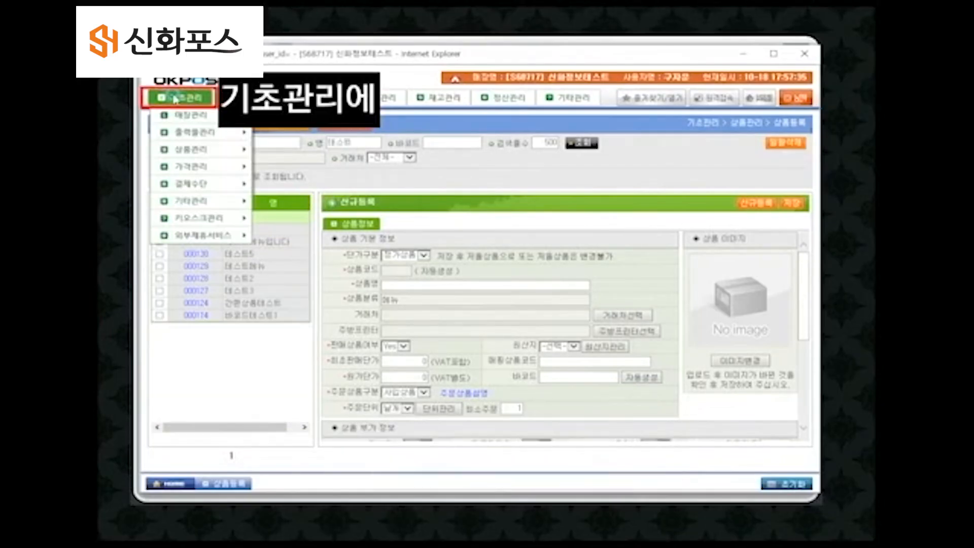
mouse_move(193, 149)
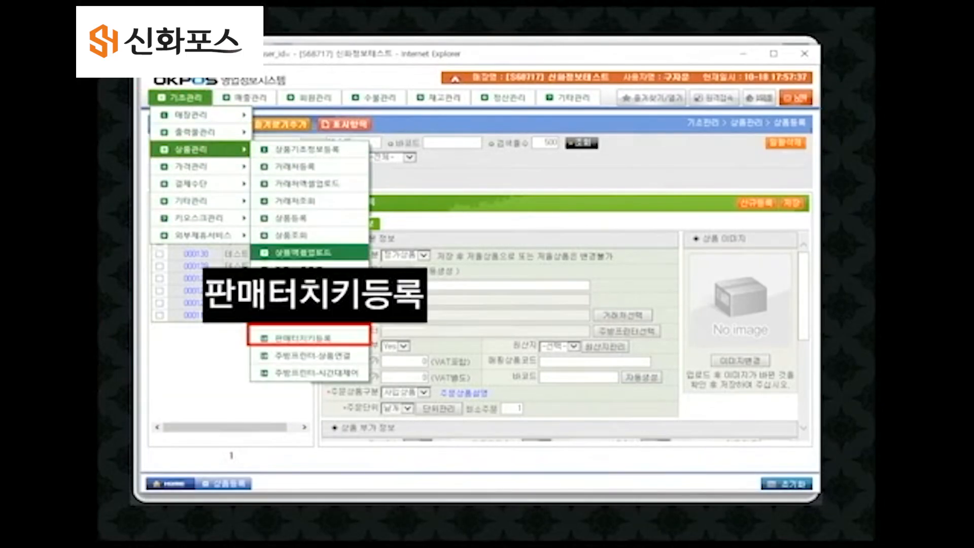
left_click(318, 341)
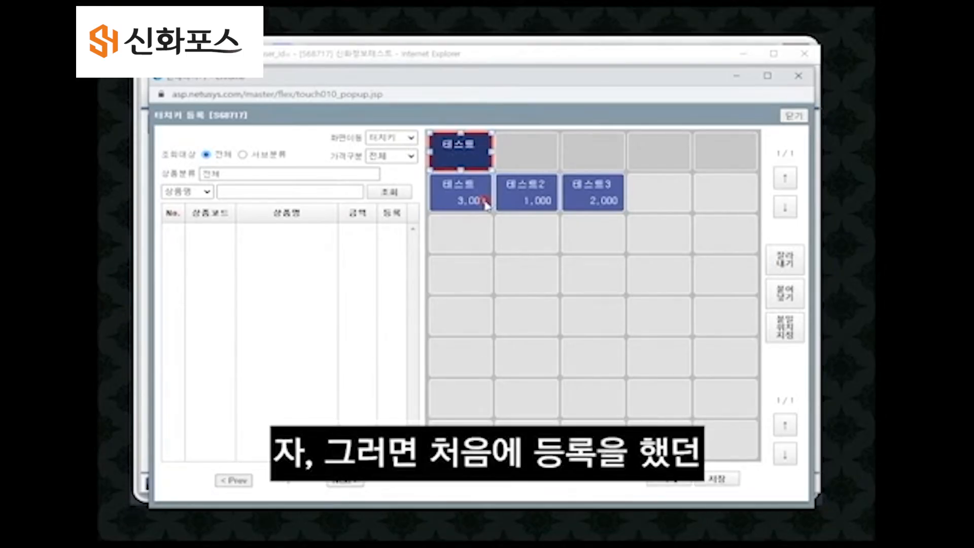
Search the products for 테스트4 and place it on the empty touch key beside 테스트3
left_click(312, 189)
type("ㅌ")
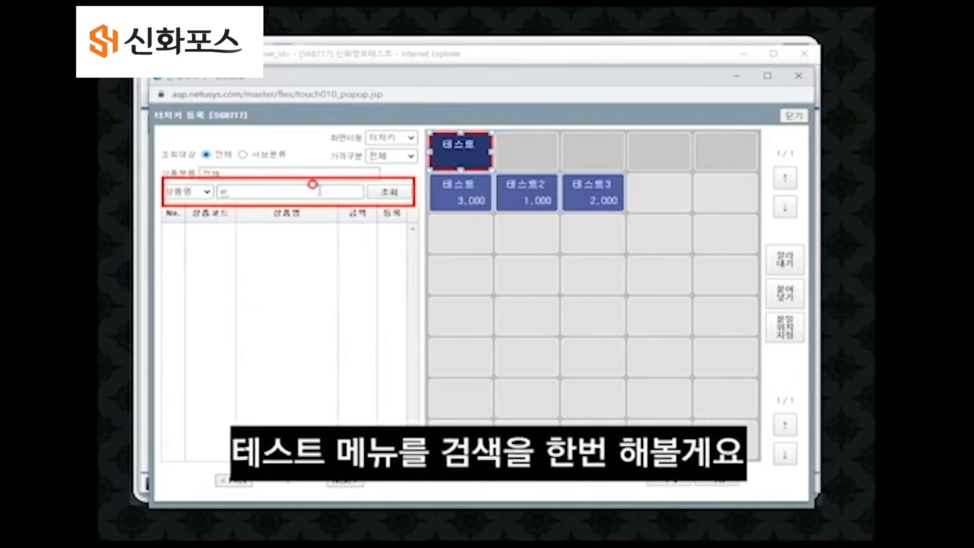
type("ㅔ스트4")
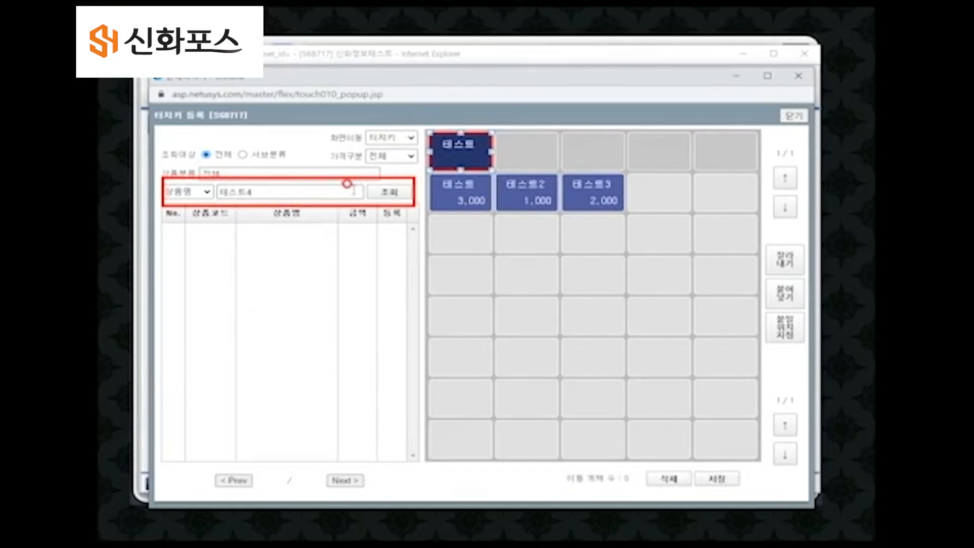
left_click(382, 192)
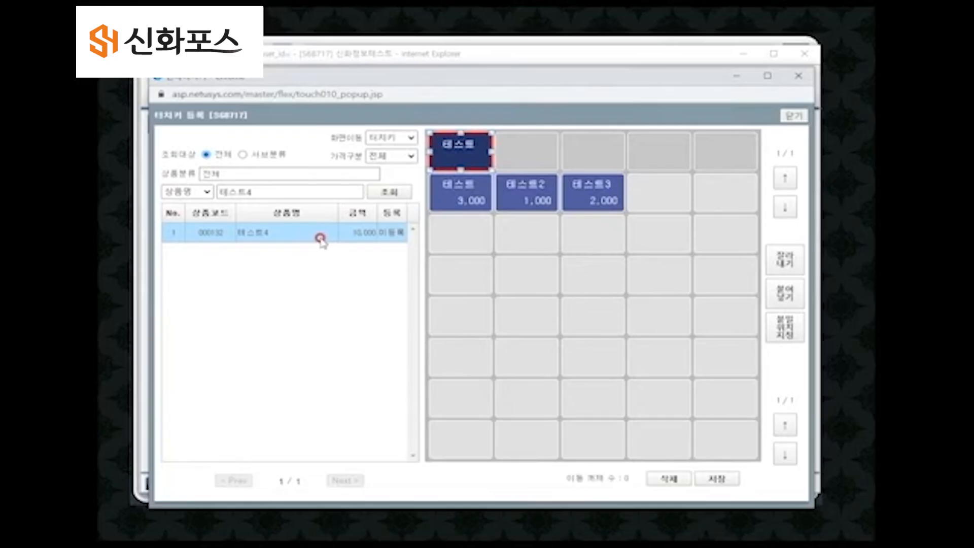
left_click_drag(321, 238, 655, 192)
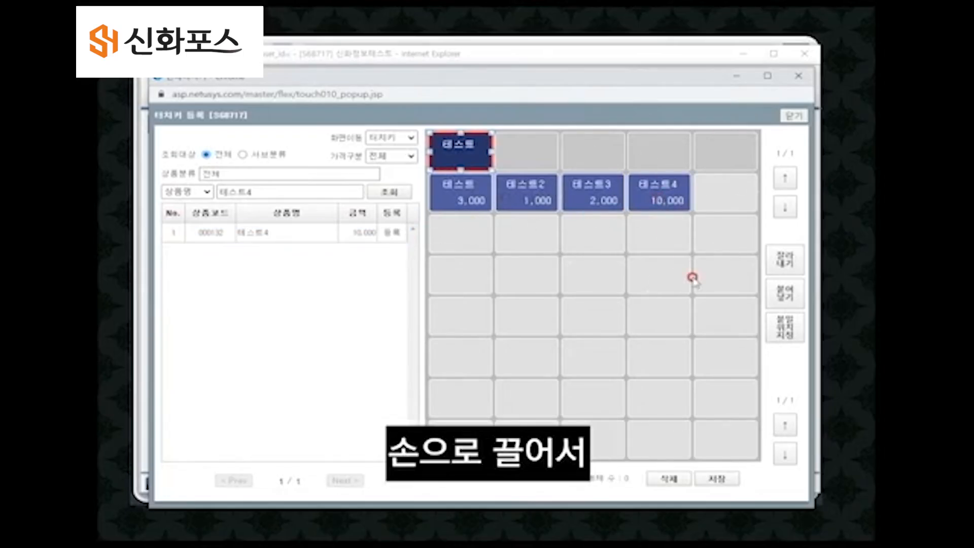
Add a new touch key category named 메뉴 beside the 테스트 category
left_click(528, 155)
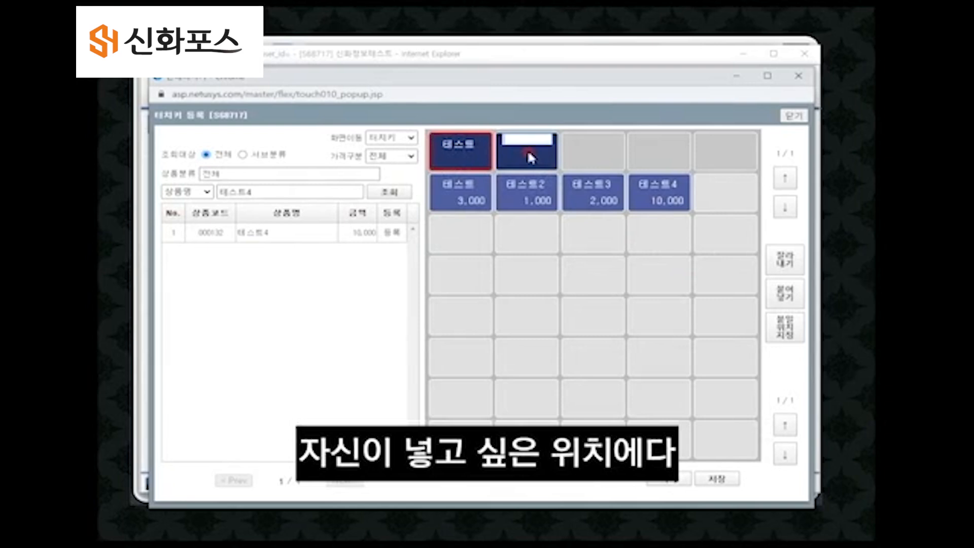
type("메뉴1")
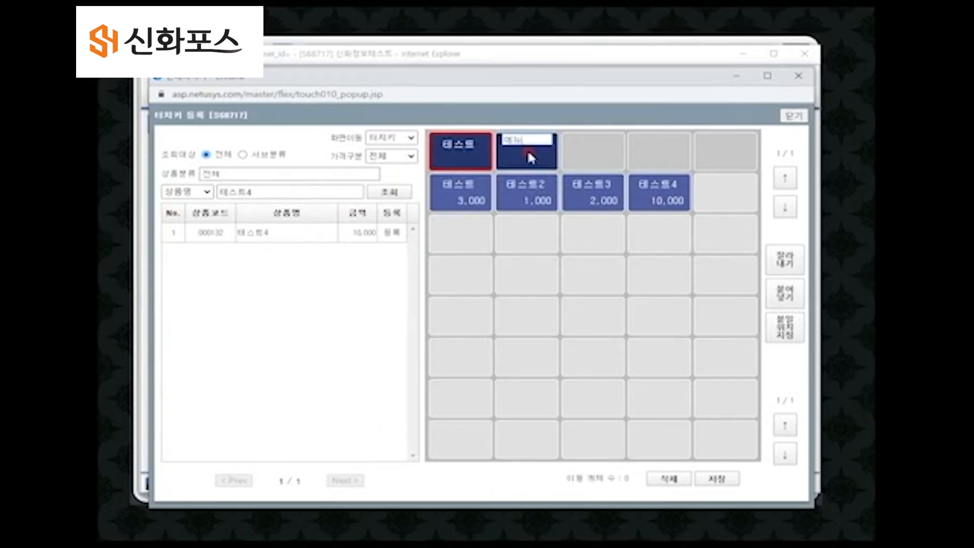
key("Return")
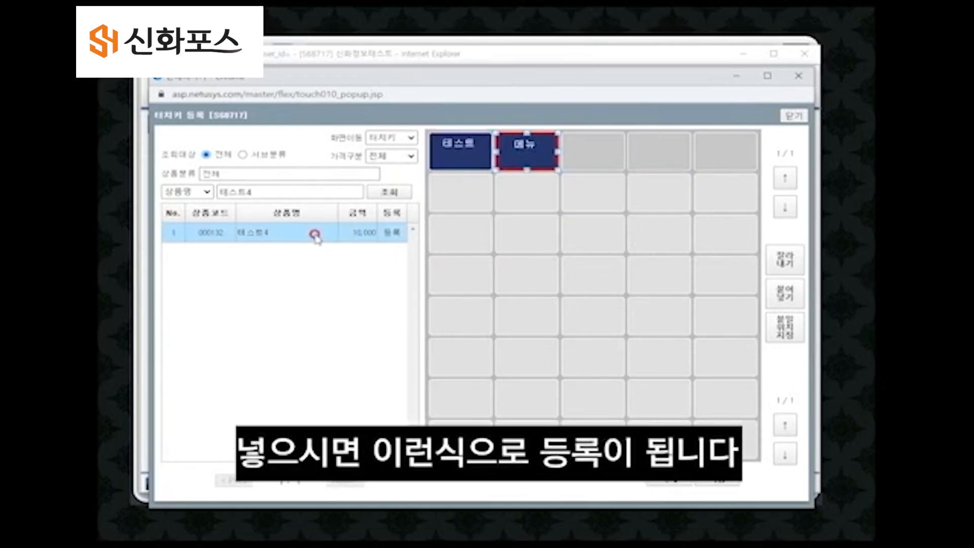
Place 테스트4 on the first key of the 메뉴 category and enlarge it to two by two cells
left_click_drag(316, 237, 456, 194)
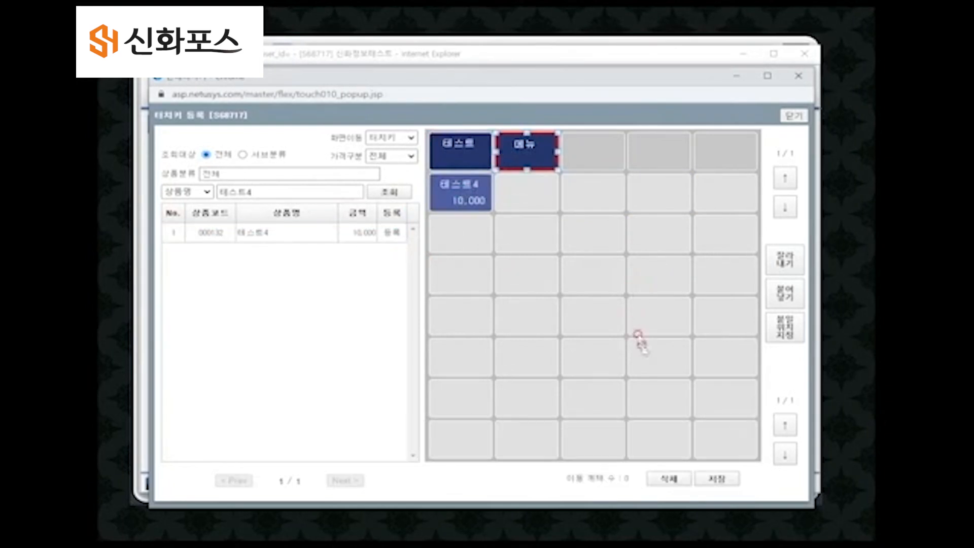
left_click(489, 205)
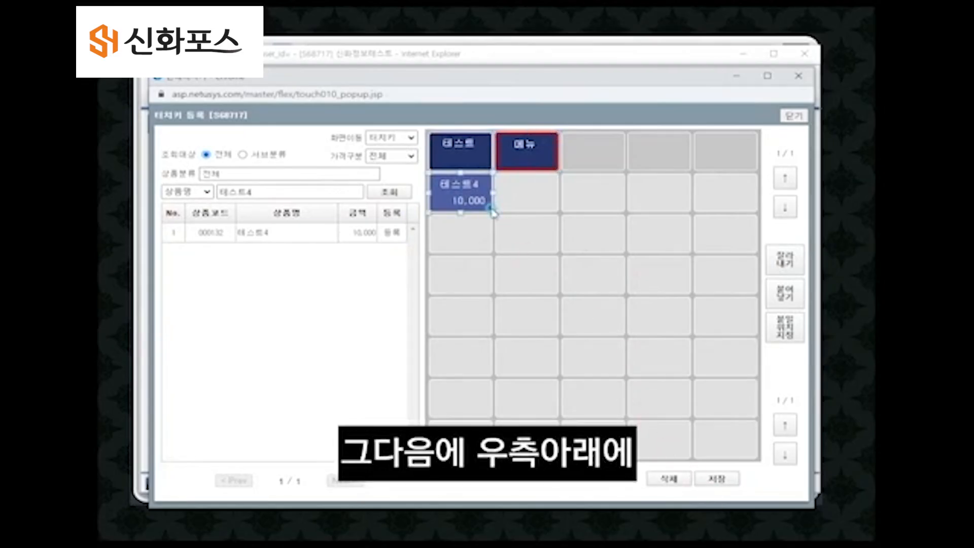
left_click_drag(489, 205, 522, 261)
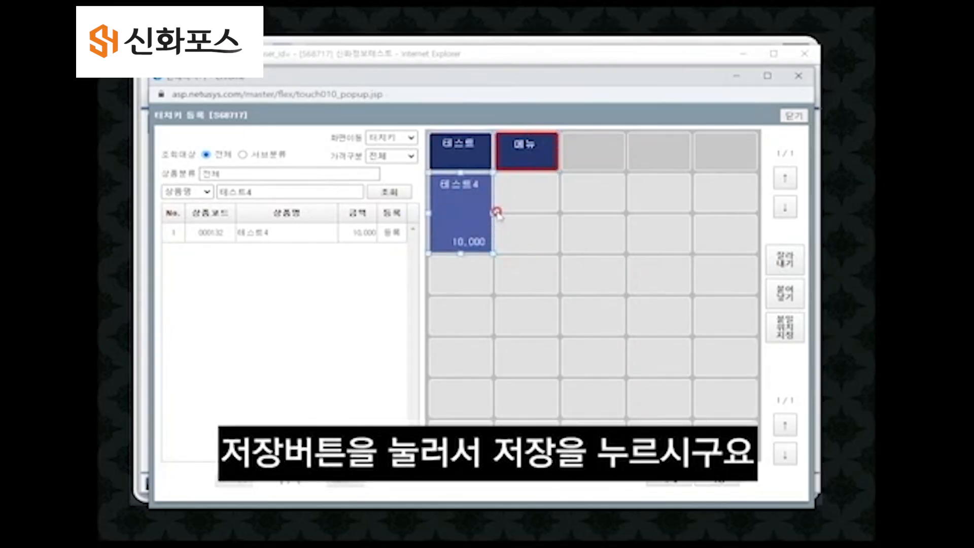
left_click_drag(498, 212, 560, 211)
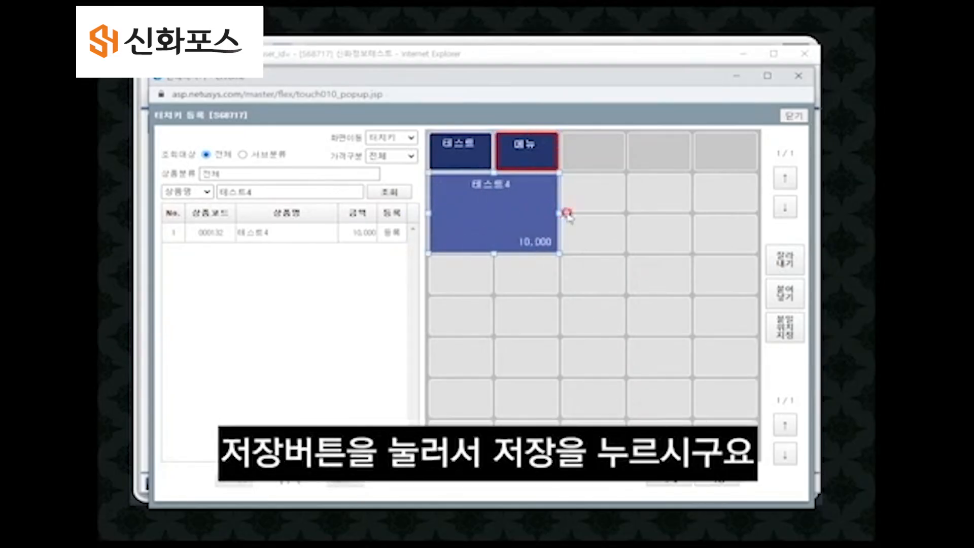
Save the touch key layout and close the web sales system windows to return to the POS
left_click(728, 487)
left_click(477, 323)
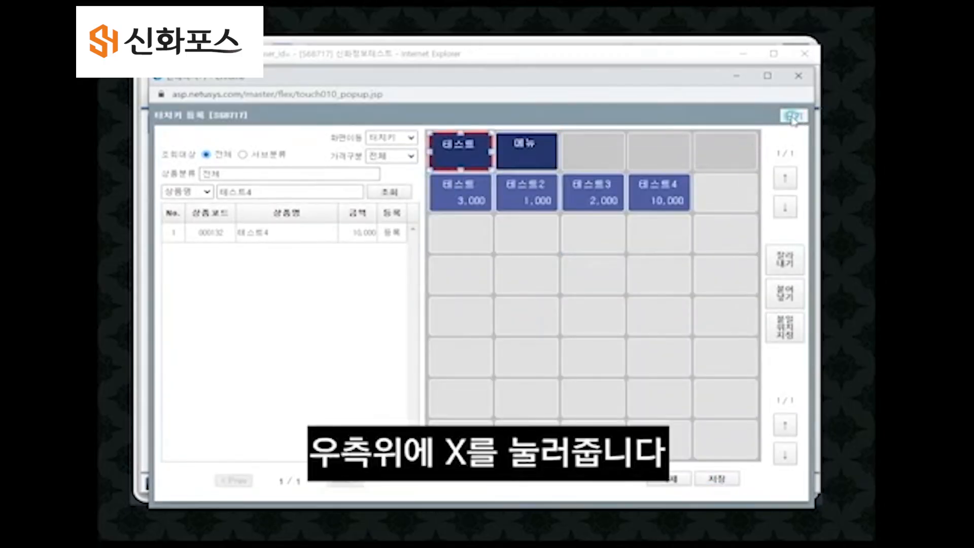
left_click(800, 77)
left_click(805, 54)
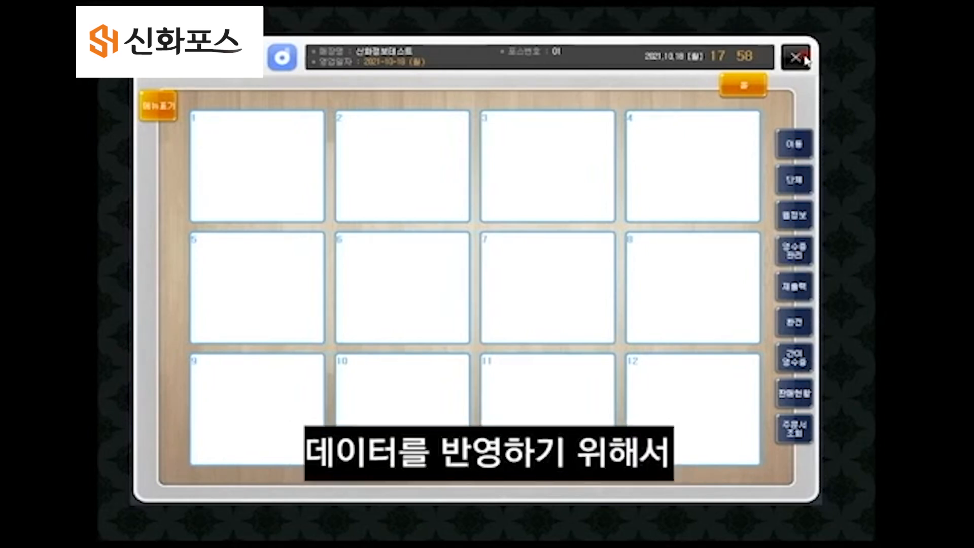
Leave the table screen, enter the POS login password and restart the POS program to apply the changes
left_click(796, 57)
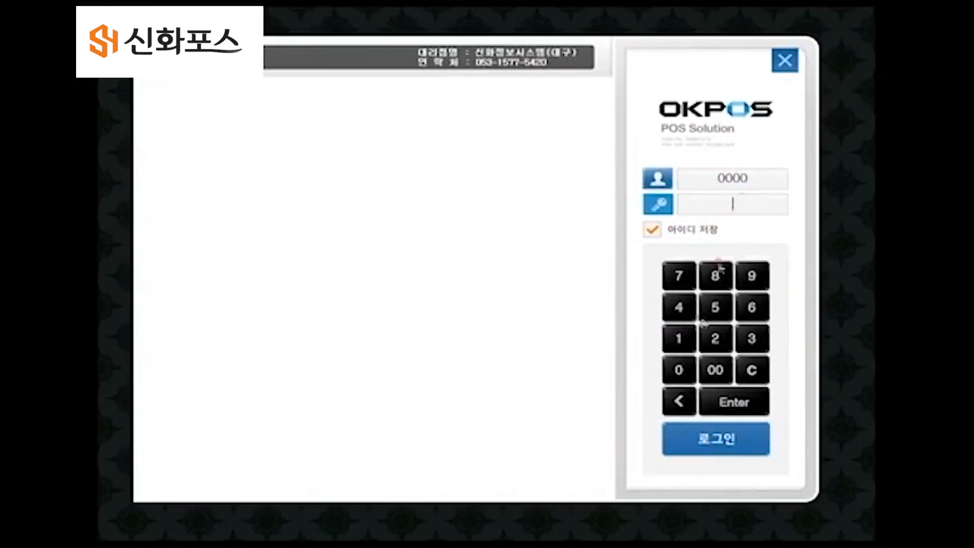
left_click(679, 339)
left_click(715, 339)
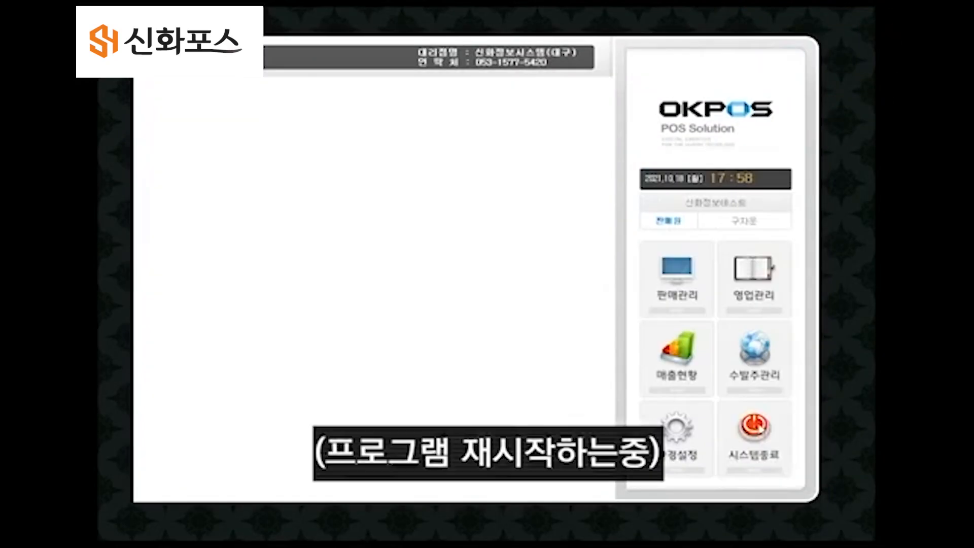
left_click(755, 429)
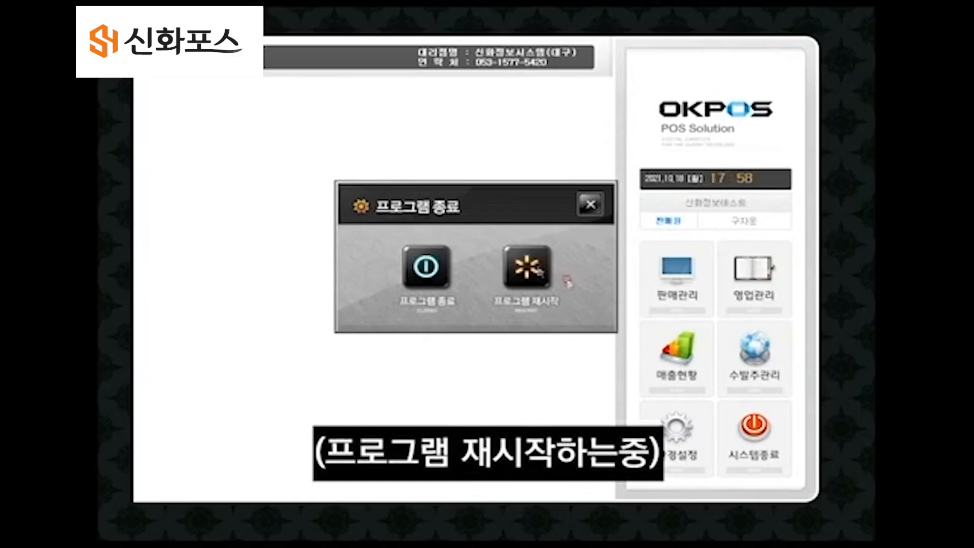
left_click(538, 273)
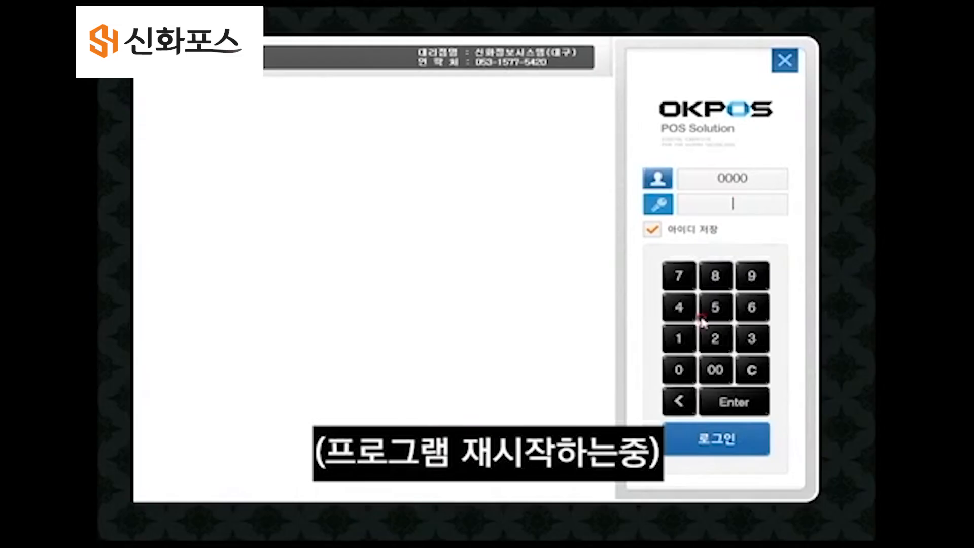
Log in to the restarted POS with the account password
left_click(679, 339)
left_click(716, 339)
left_click(752, 339)
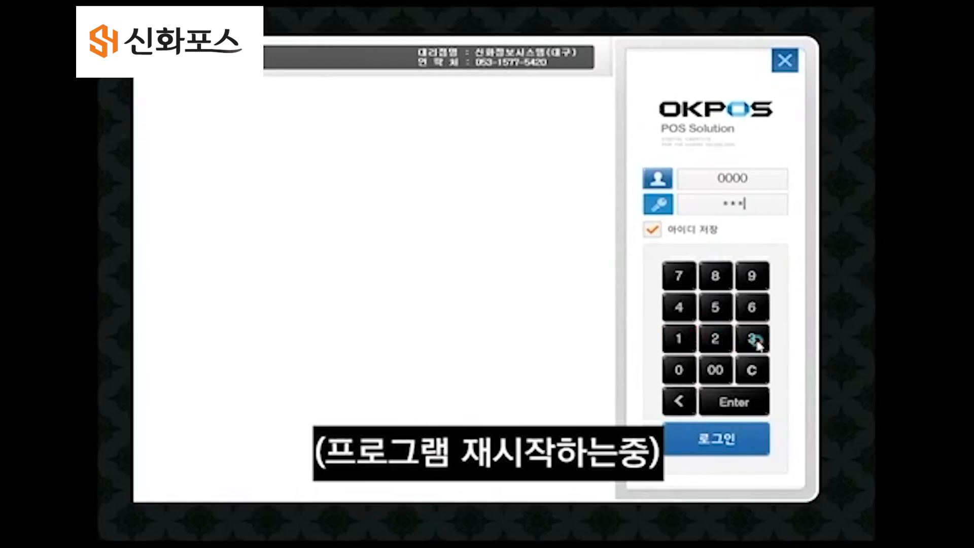
left_click(680, 307)
left_click(717, 447)
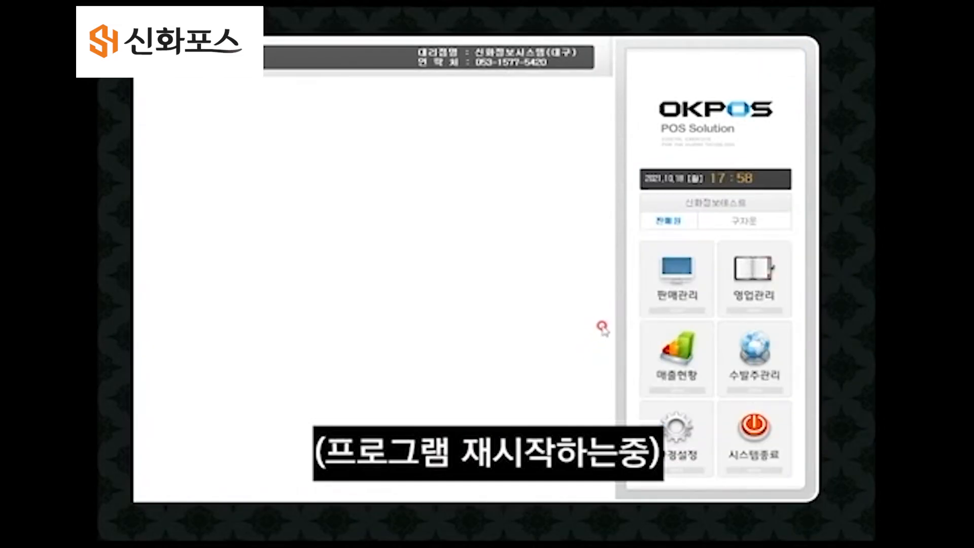
Open table 1's order screen from 판매관리 and view the keys in the 메뉴 category
left_click(682, 288)
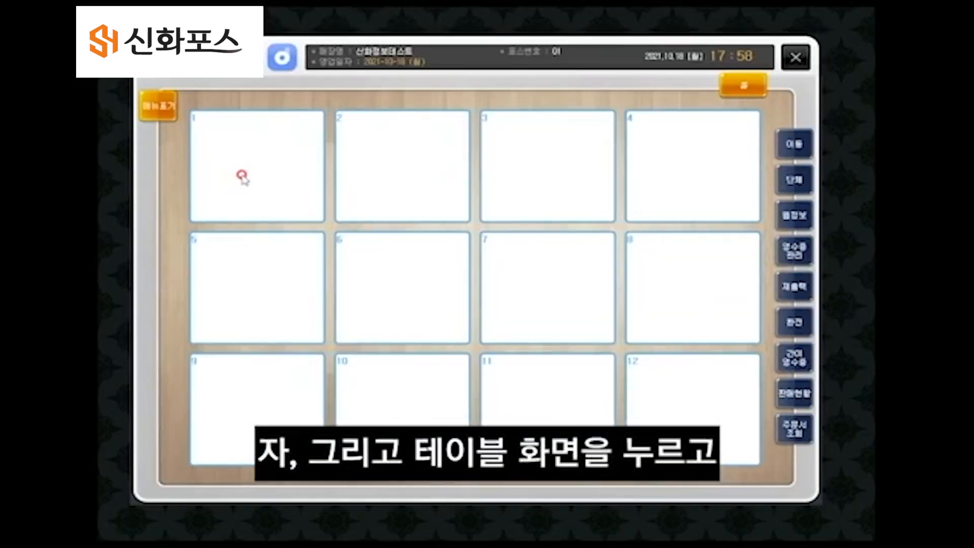
left_click(272, 170)
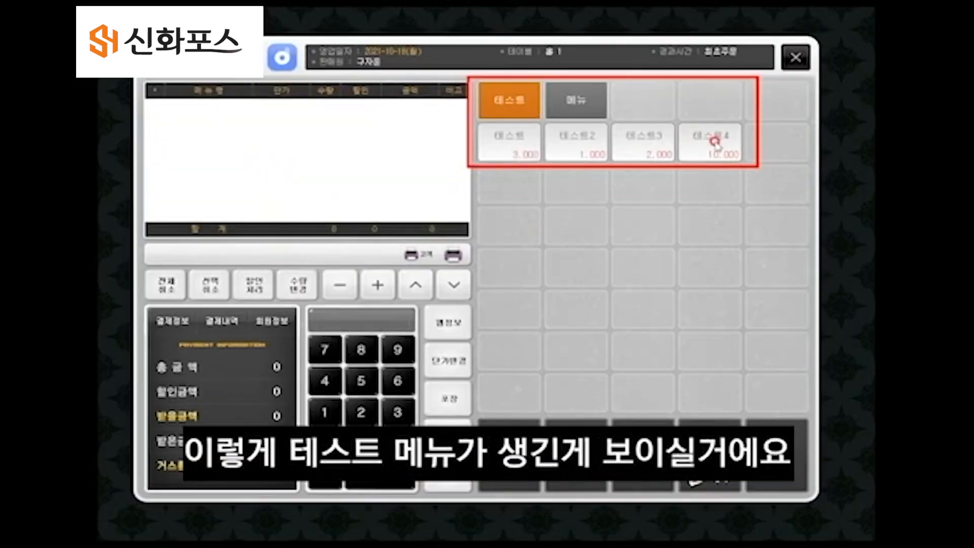
left_click(605, 116)
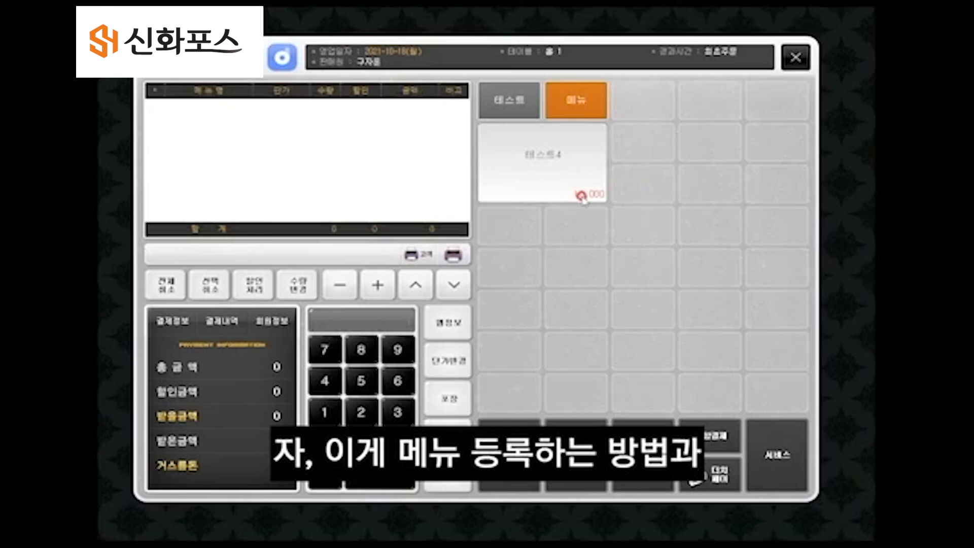
Leave table 1's order screen and the table screen, and open 마감정산 in 영업관리
left_click(796, 58)
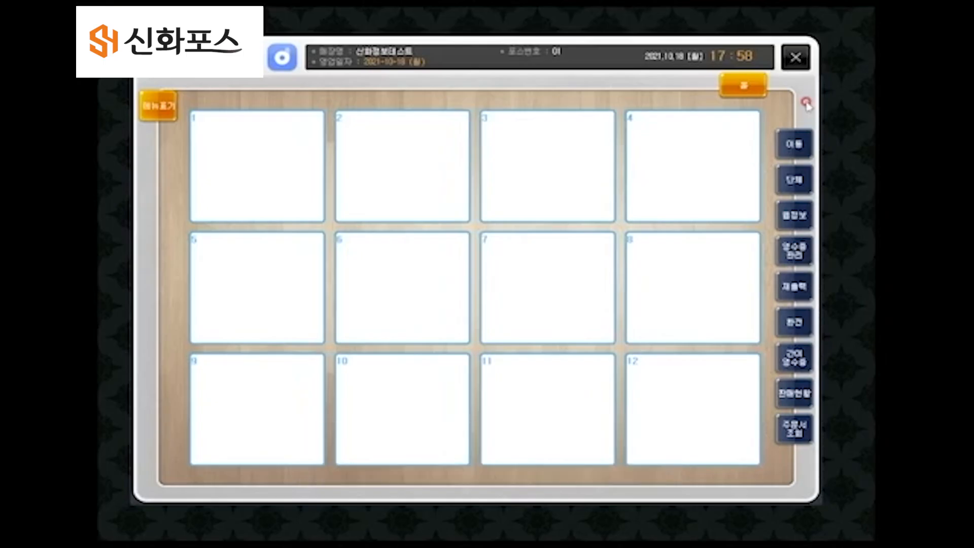
left_click(795, 67)
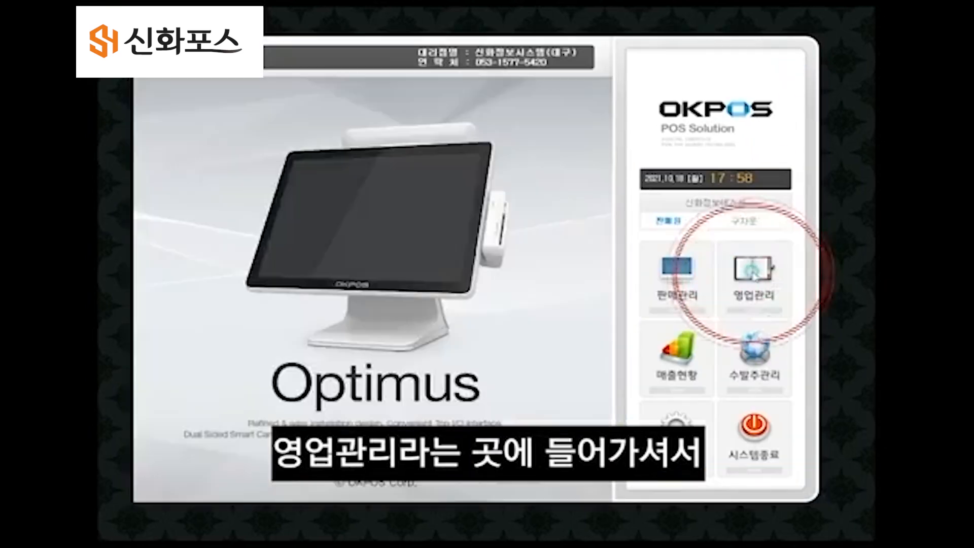
left_click(756, 277)
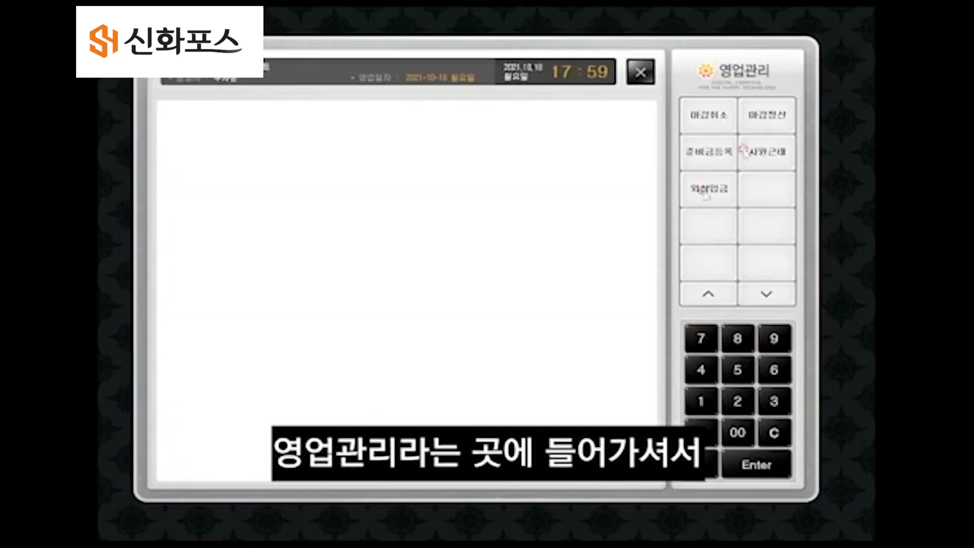
left_click(776, 120)
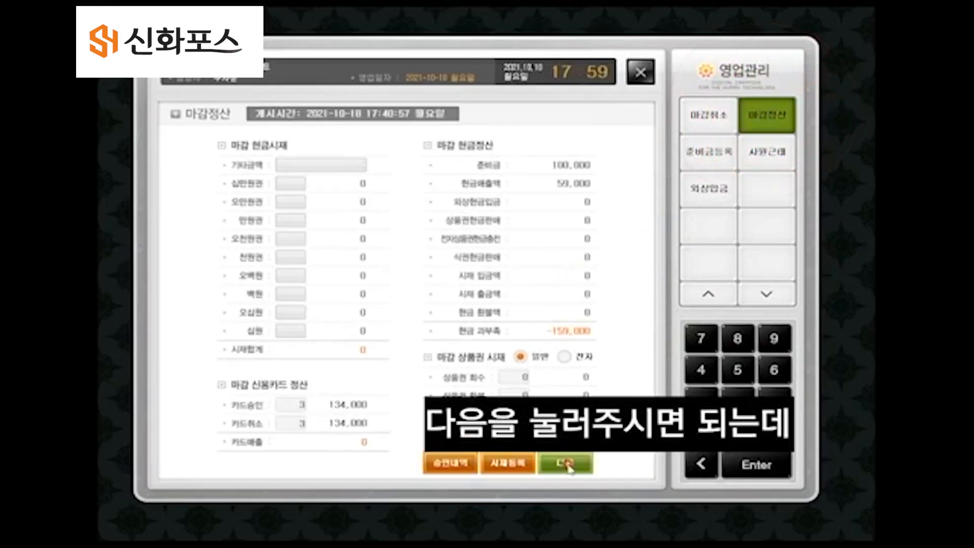
Answer the cash registration prompt and enter the closing cash counts: 십만원권 1, 오만원권 2, 만원권 3, 오천원권 4
left_click(564, 463)
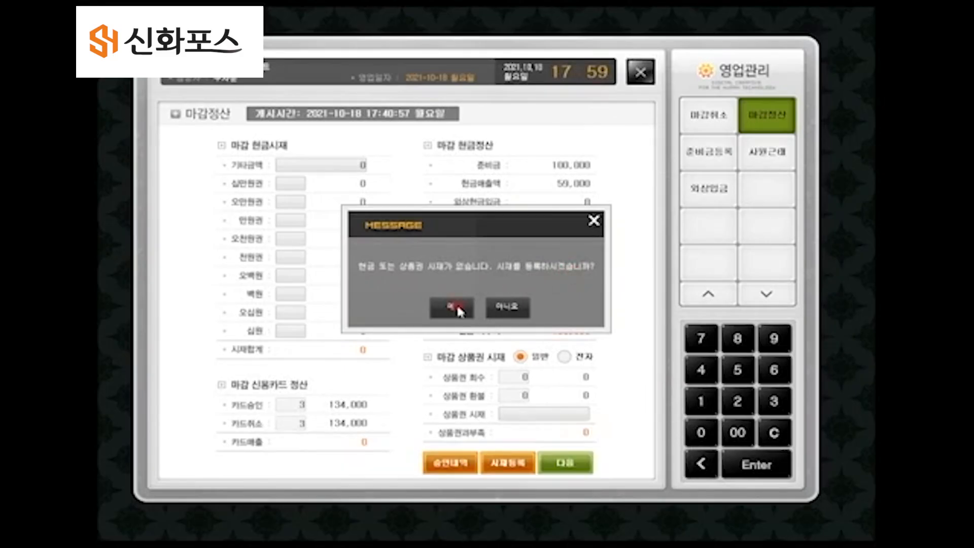
left_click(507, 308)
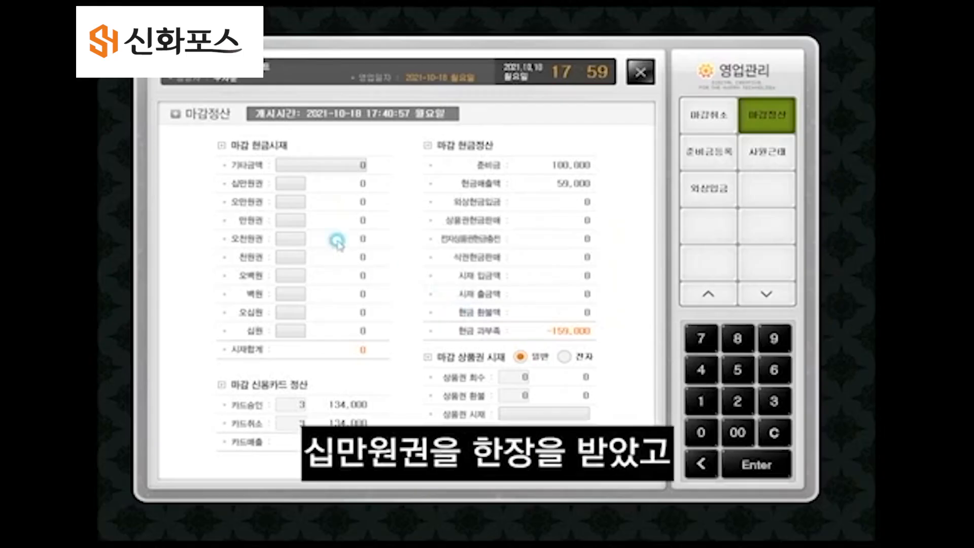
left_click(291, 184)
type("1")
left_click(294, 200)
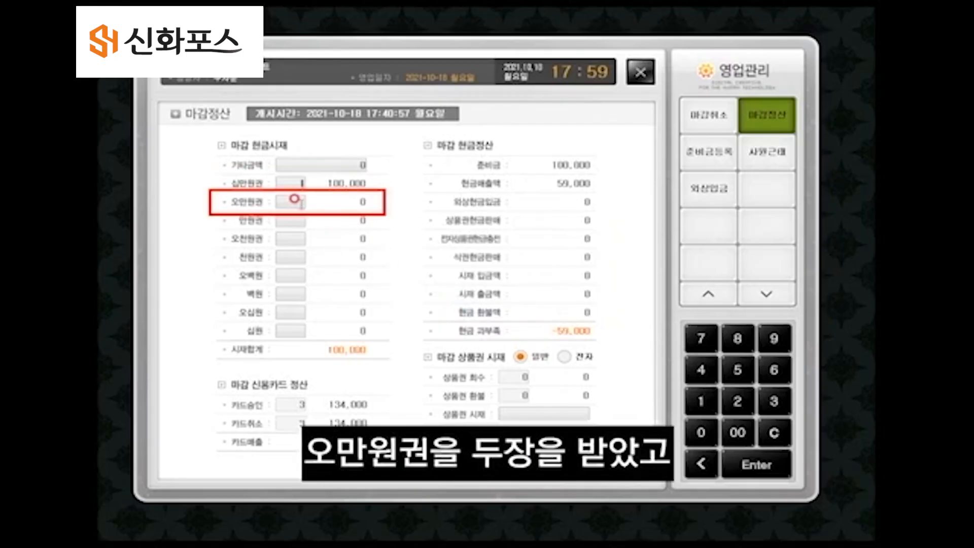
type("2")
left_click(296, 220)
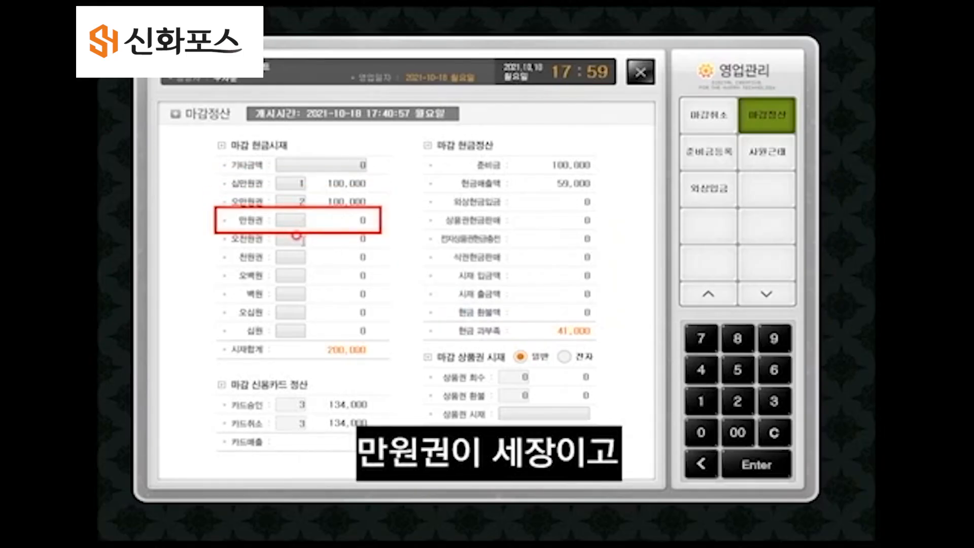
type("3")
left_click(298, 241)
type("4")
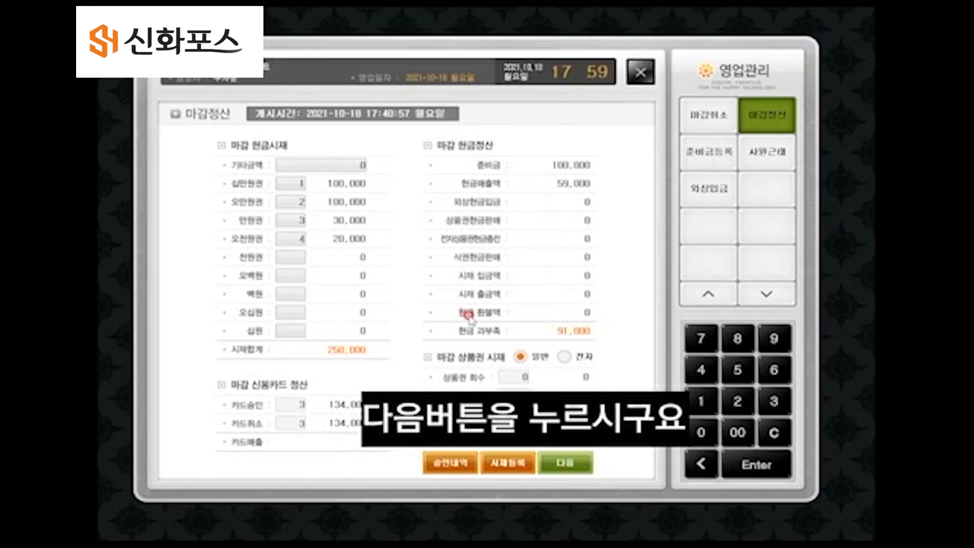
Continue to the settlement summary, run 영업마감 and confirm the closing settlement
left_click(565, 463)
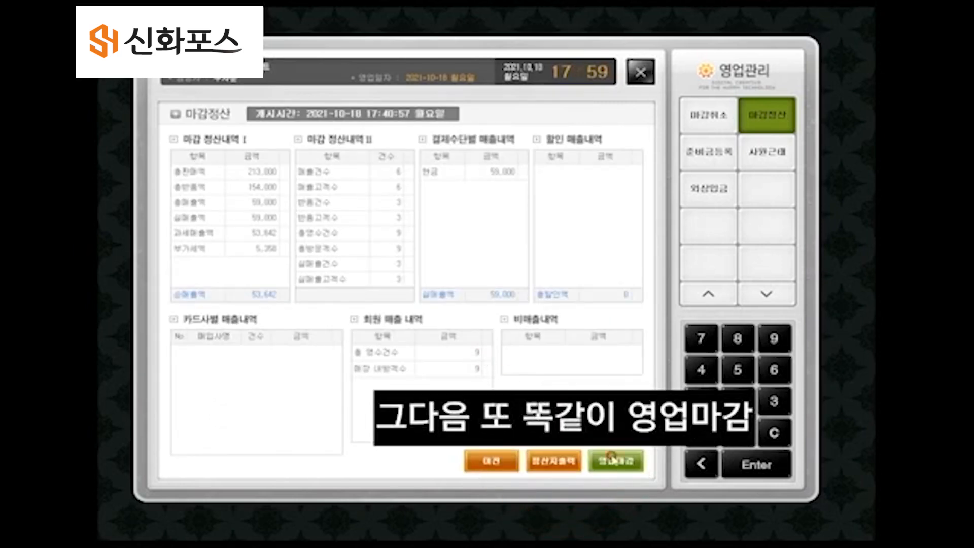
left_click(612, 459)
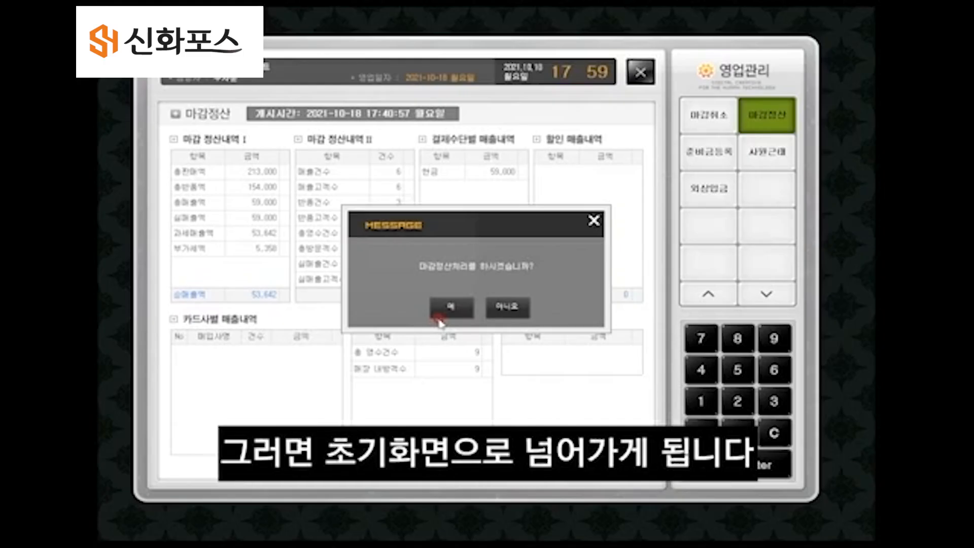
left_click(460, 304)
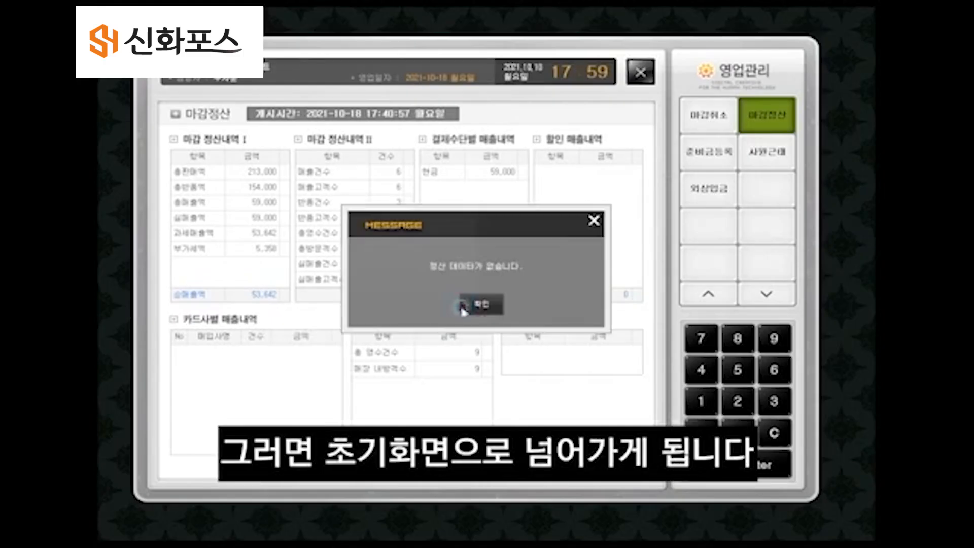
left_click(494, 304)
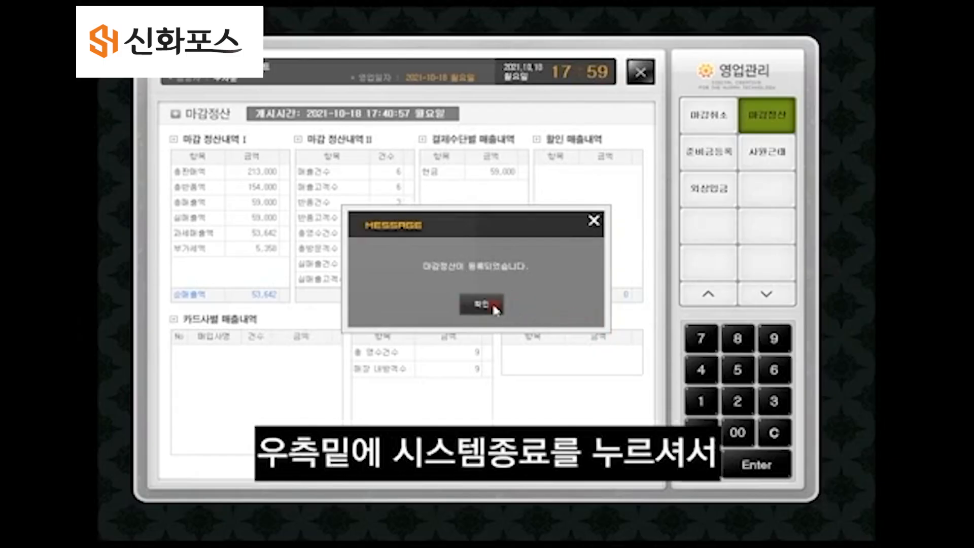
left_click(492, 303)
Shut down the POS program through 시스템종료 with the 프로그램 종료 option
left_click(755, 427)
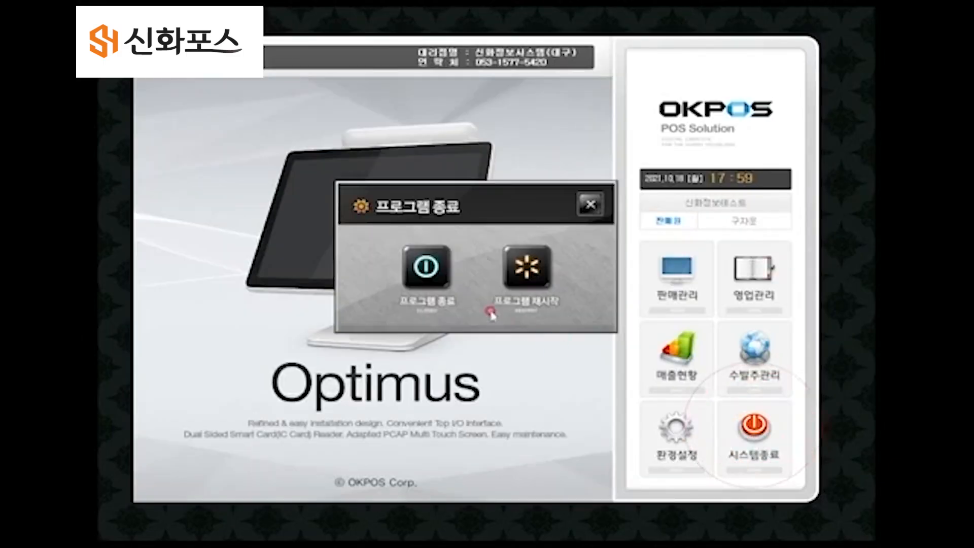
left_click(432, 278)
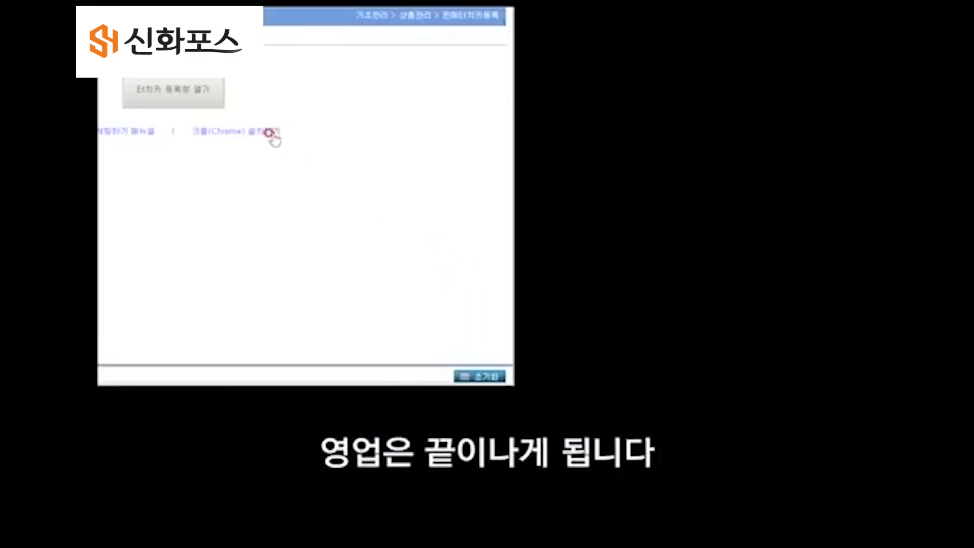